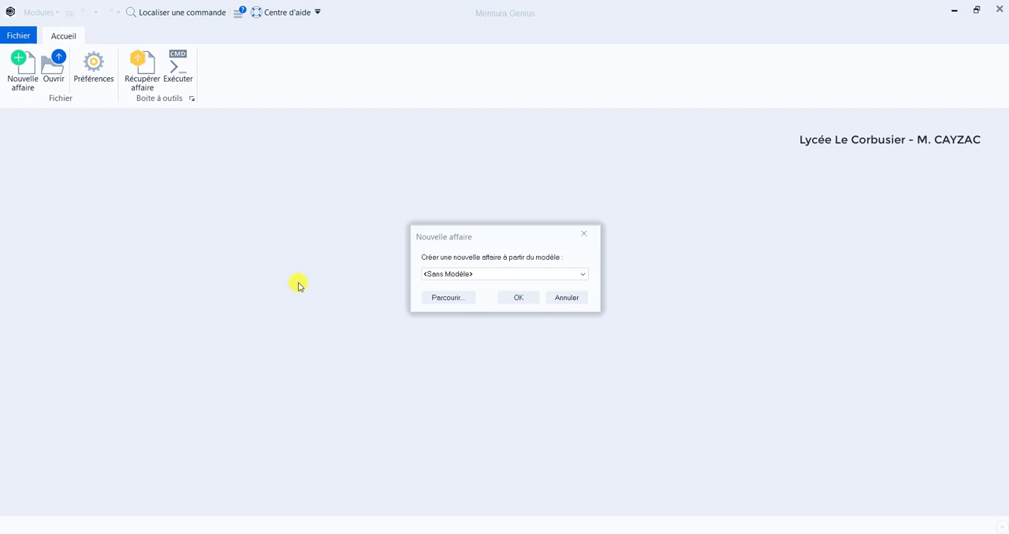
# Create a new project without a template and open the Terrain (M.N.T.), Surfaces Projet and Assainissement modules in it.
pyautogui.click(512, 297)
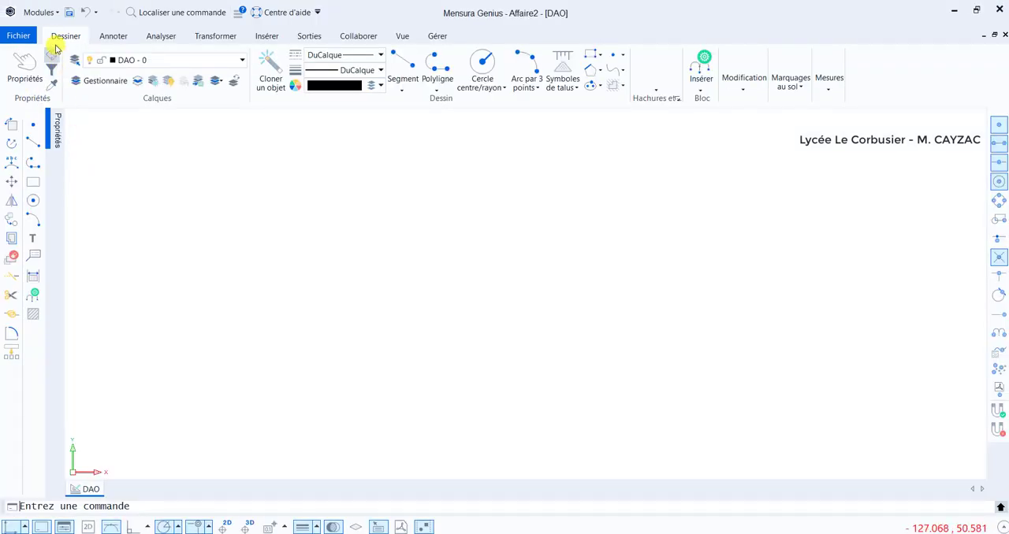
pyautogui.click(41, 12)
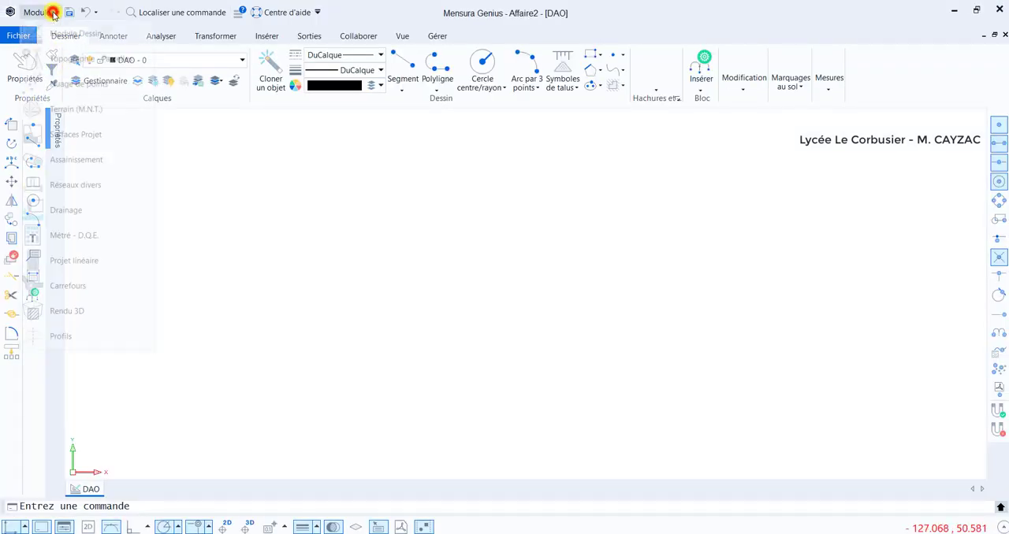
pyautogui.click(74, 115)
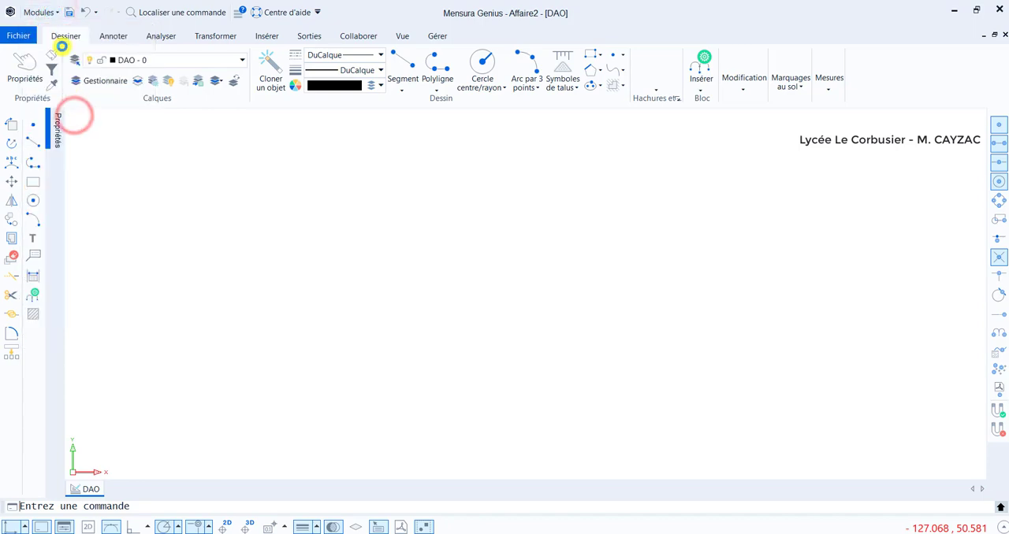
pyautogui.click(55, 12)
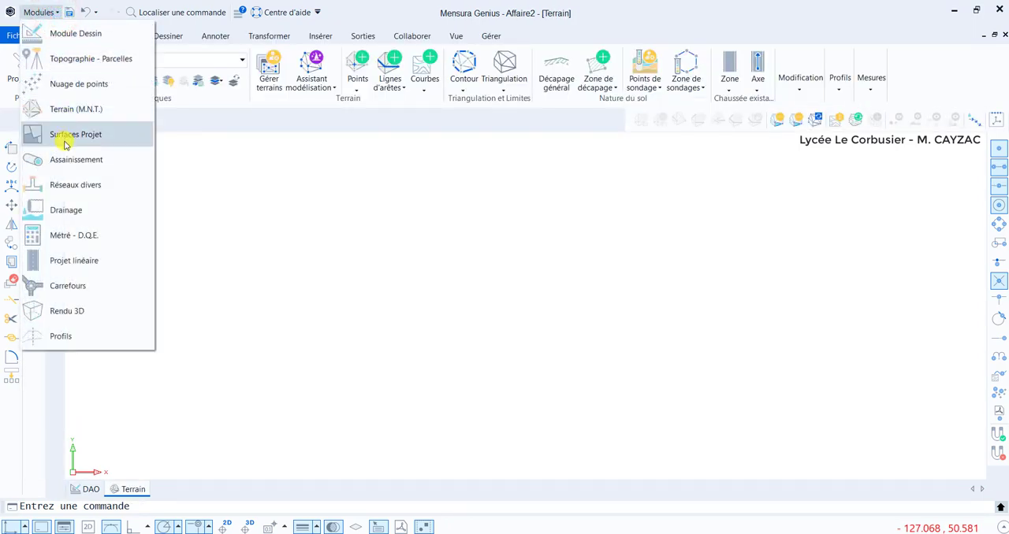
pyautogui.click(79, 135)
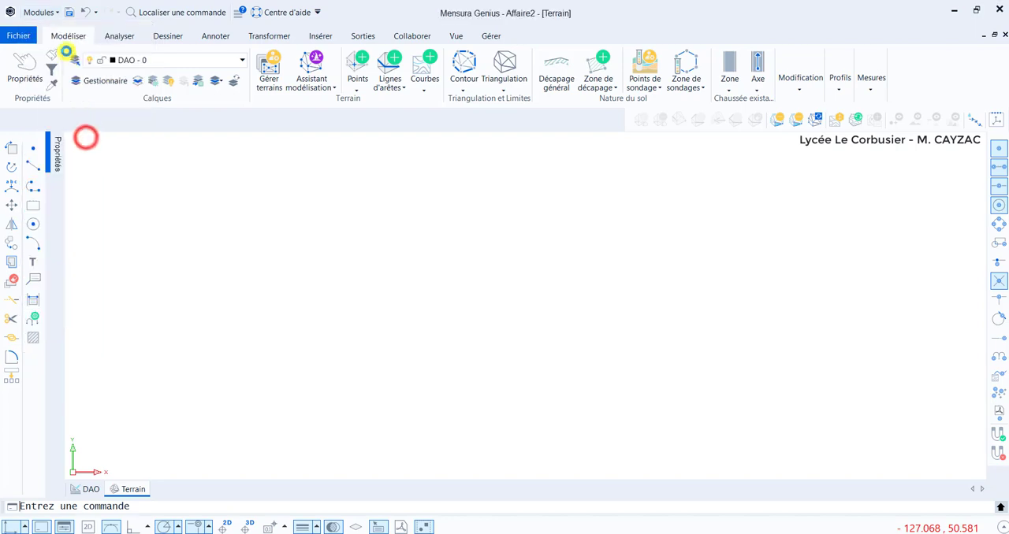
pyautogui.click(56, 12)
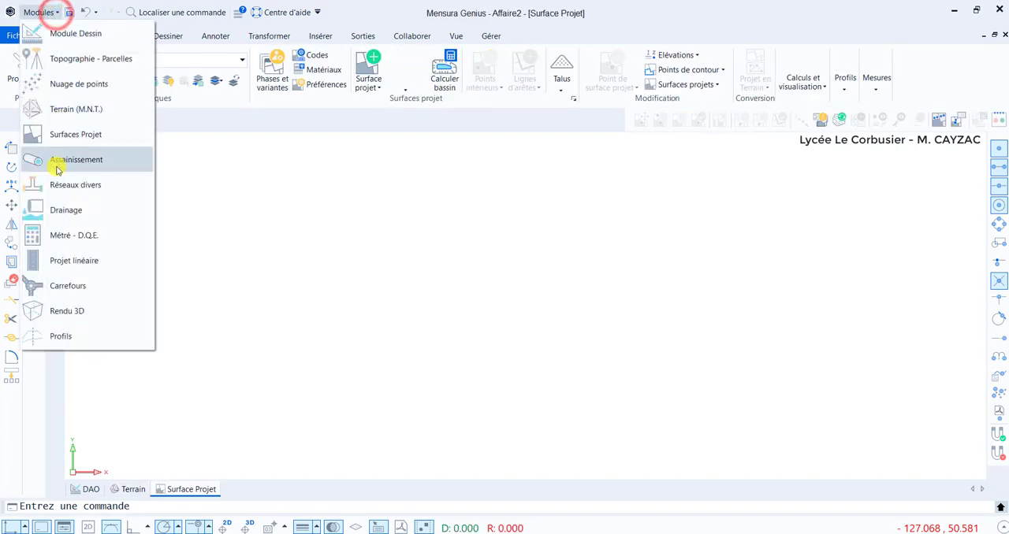
pyautogui.click(79, 160)
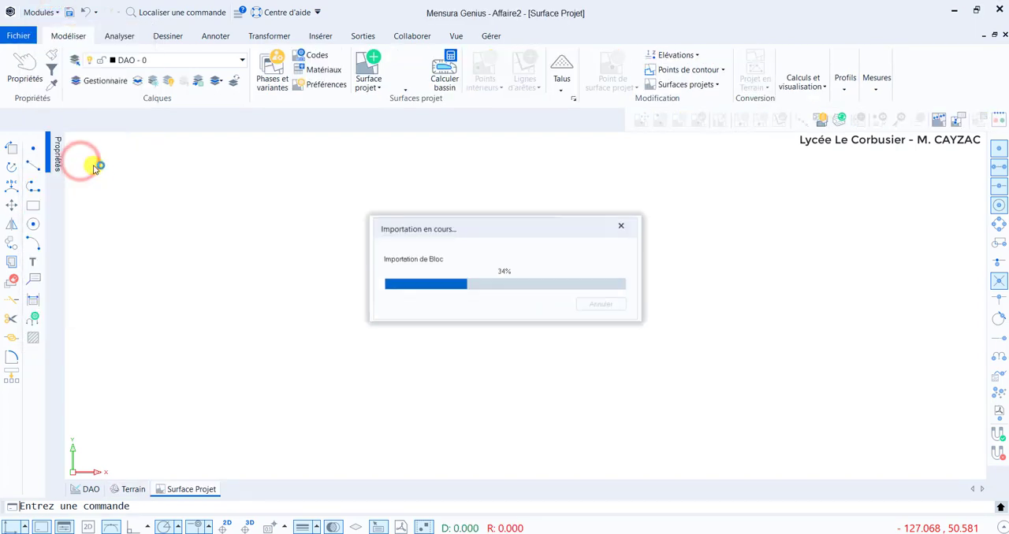
# Import the DWG_1_-_Plate-fo drawing into the DAO view in metres, with scale factor 1 and SCG coordinates.
pyautogui.click(86, 489)
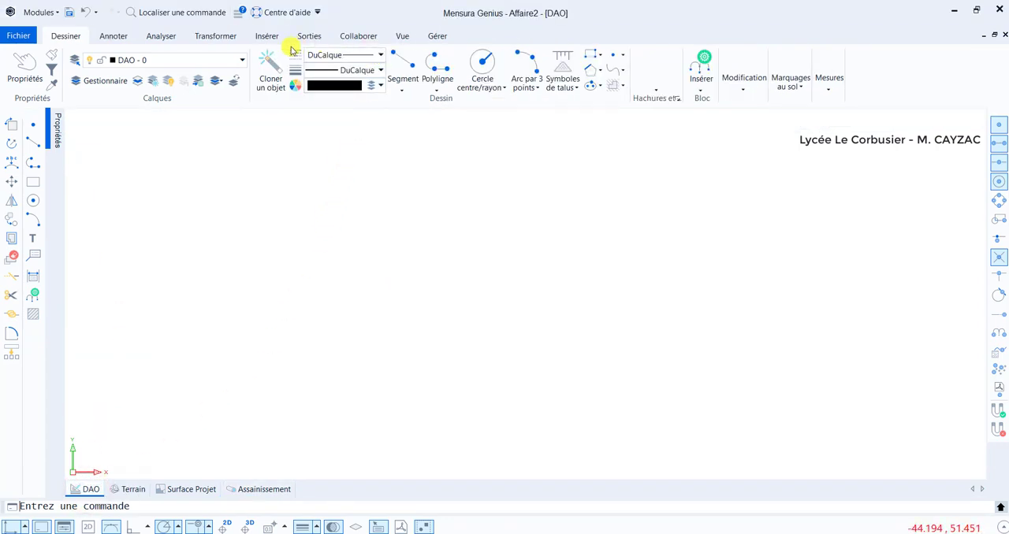
pyautogui.click(267, 36)
pyautogui.click(419, 71)
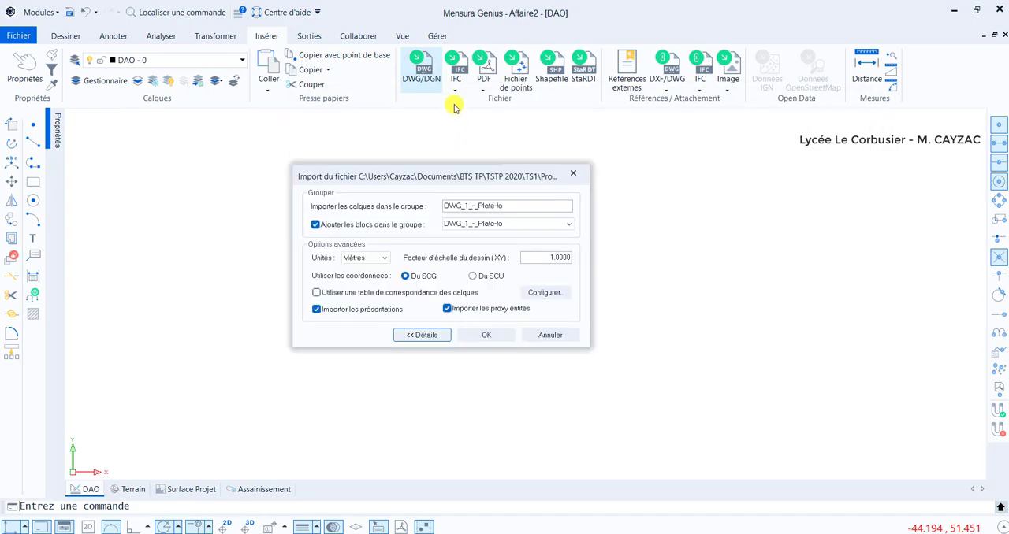
pyautogui.click(486, 336)
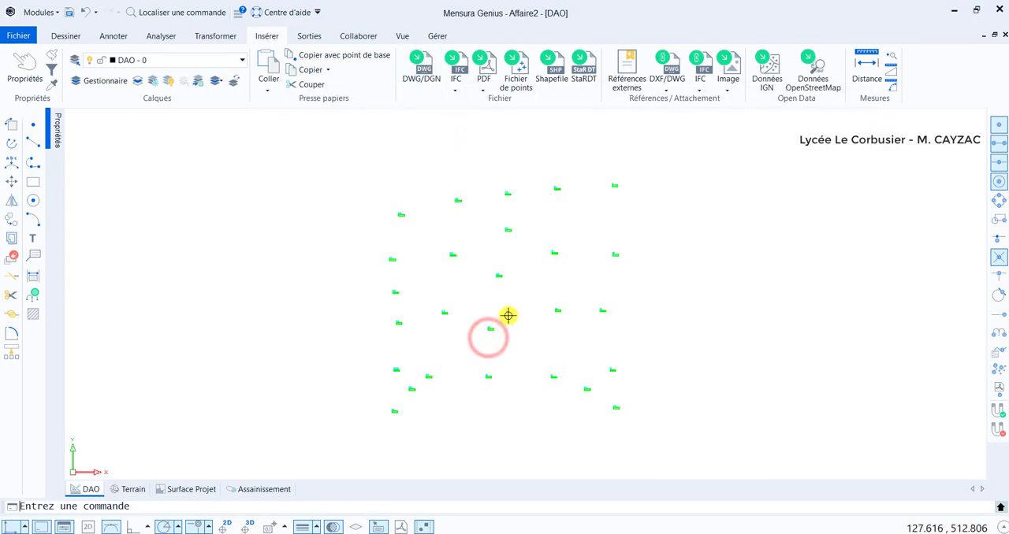
# Select one of the imported survey-point blocks and send its layer to the Terrain module as well.
pyautogui.scroll(3, 434, 243)
pyautogui.scroll(6, 446, 252)
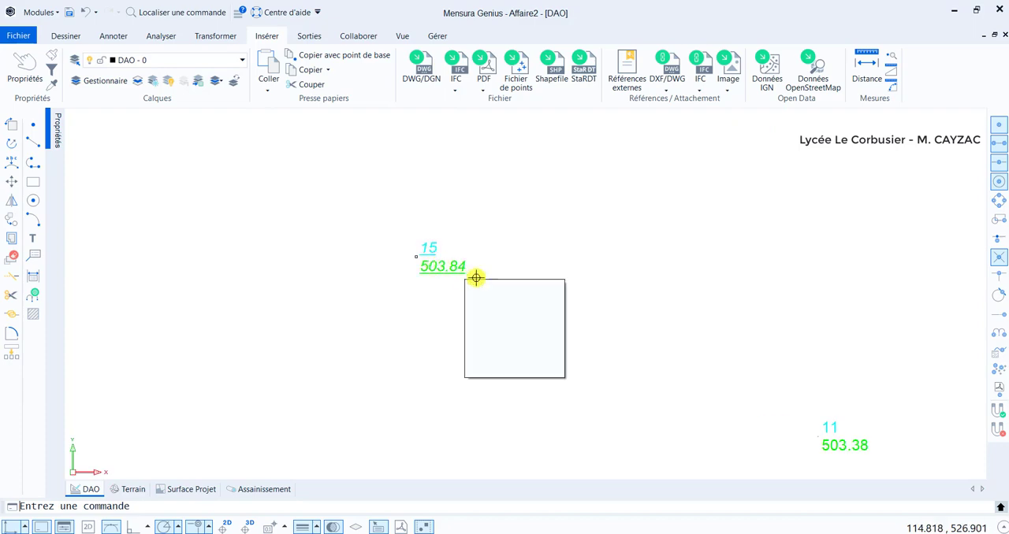
pyautogui.scroll(-5, 487, 278)
pyautogui.moveTo(508, 272); pyautogui.dragTo(495, 246, button='middle')
pyautogui.click(531, 305)
pyautogui.click(427, 217)
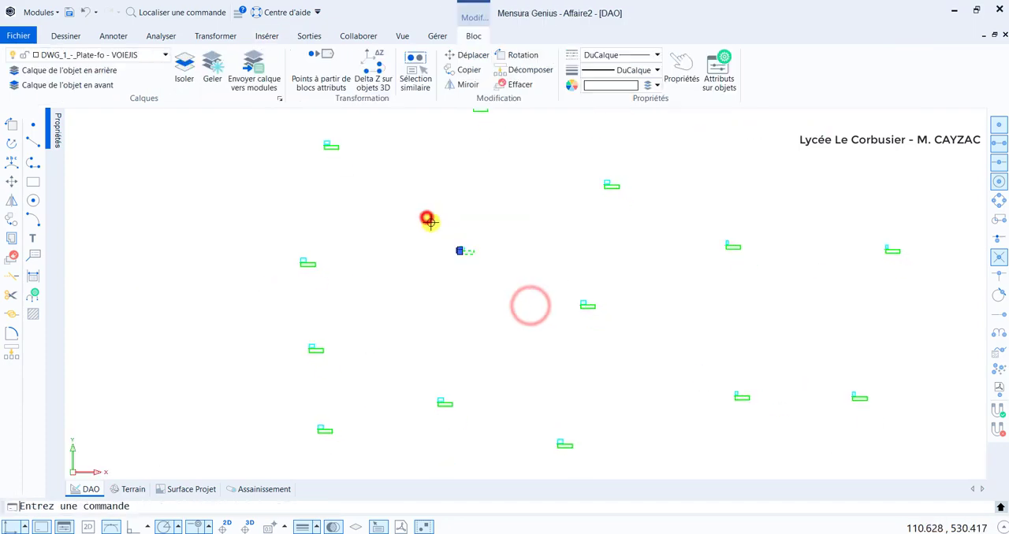
pyautogui.rightClick(497, 272)
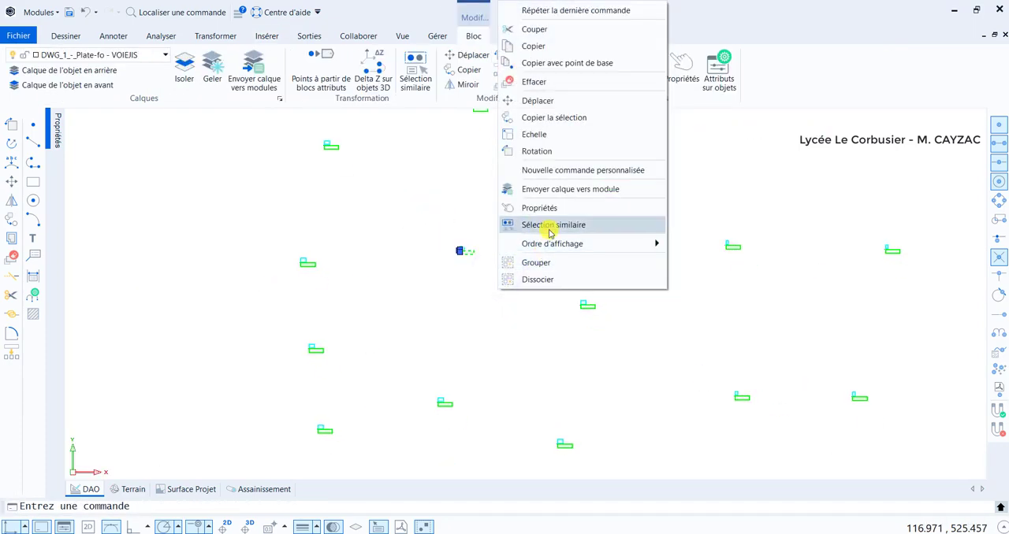
pyautogui.click(551, 189)
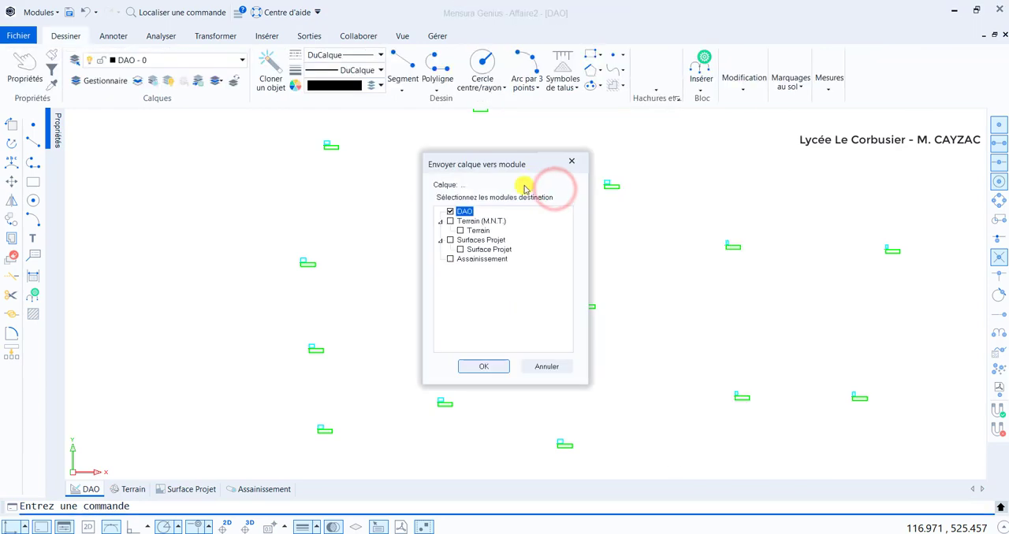
pyautogui.click(483, 367)
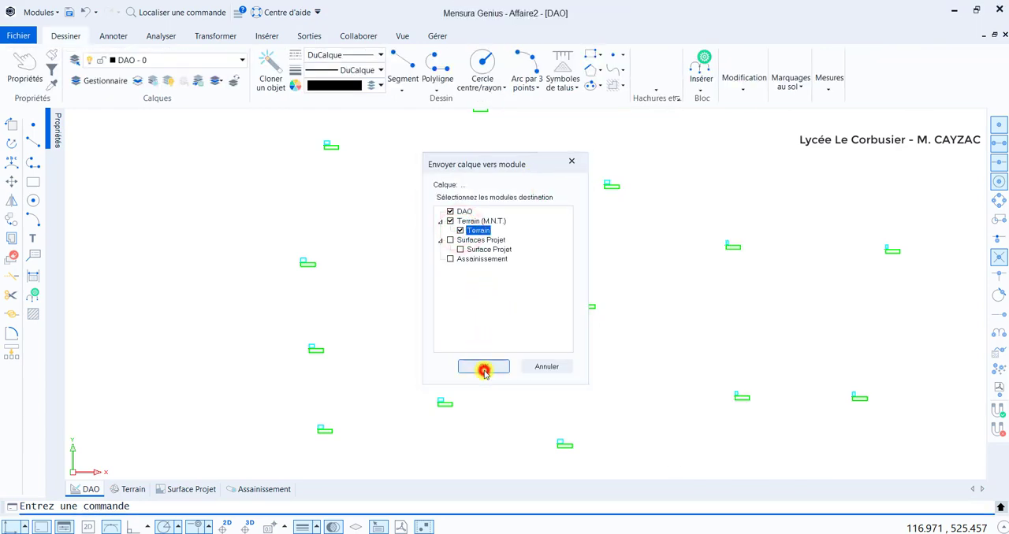
# Generate the terrain model in the Terrain view with the modelling assistant, using all block entities in the view and the default filters.
pyautogui.click(126, 489)
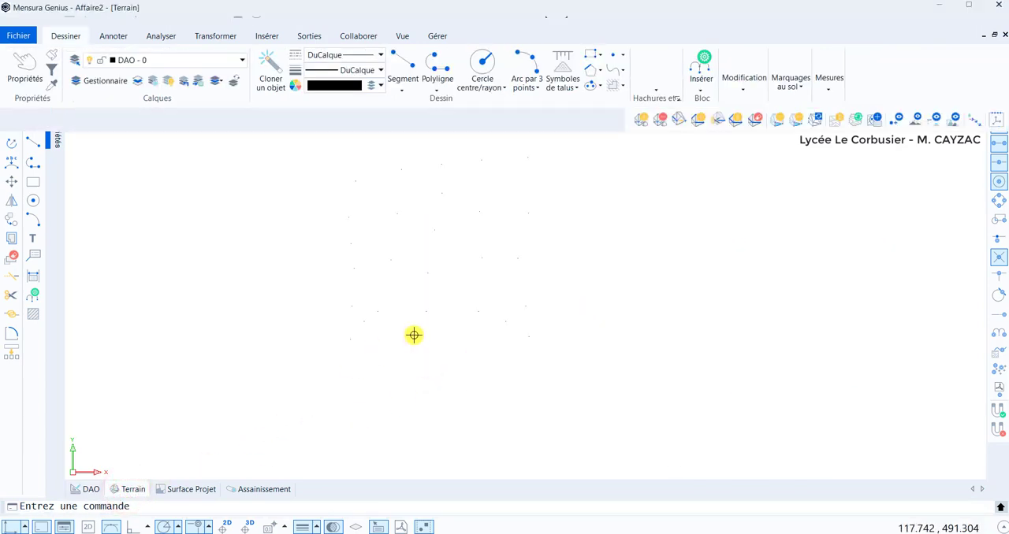
pyautogui.click(310, 70)
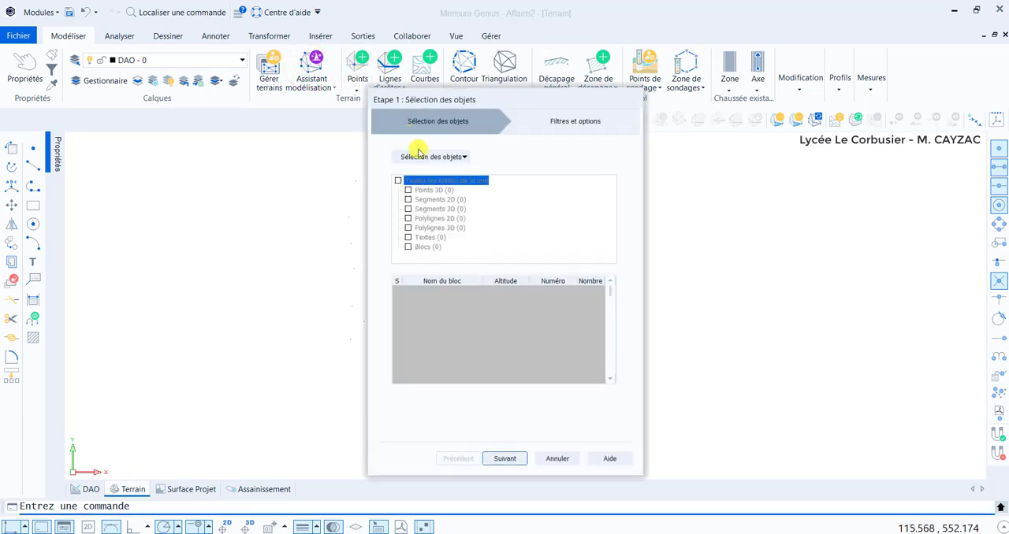
pyautogui.click(424, 157)
pyautogui.click(446, 178)
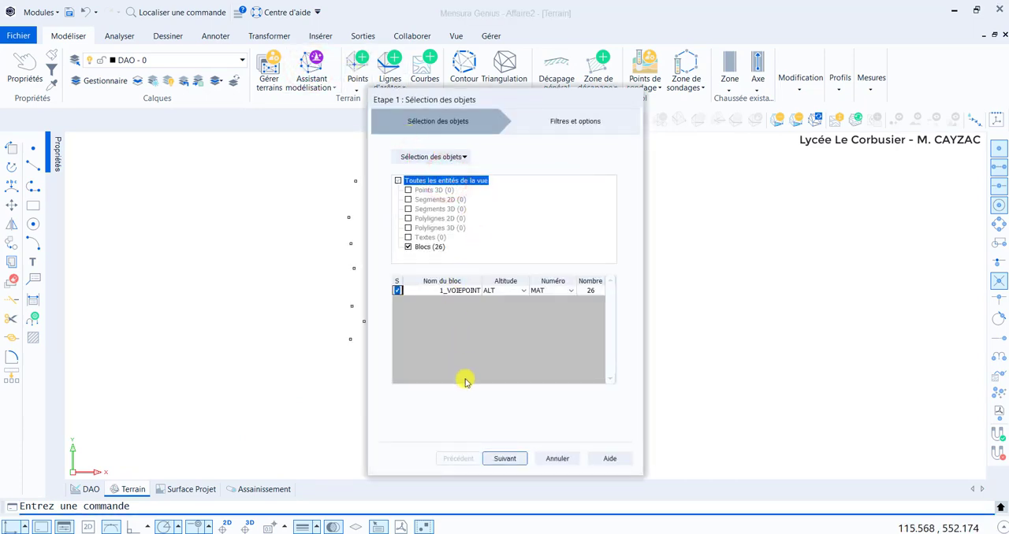
pyautogui.click(506, 459)
pyautogui.click(507, 459)
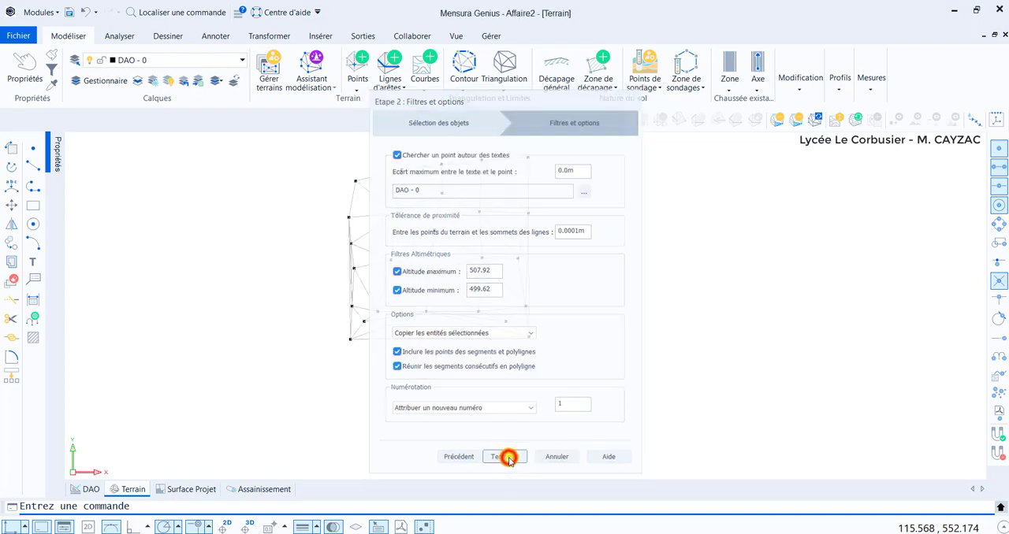
pyautogui.scroll(3, 404, 243)
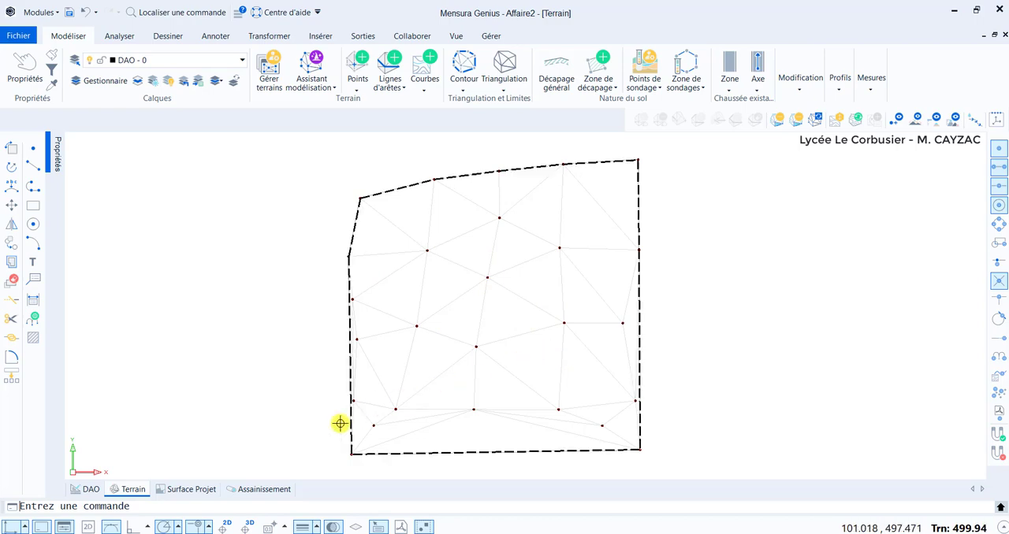
# Start a project surface in the Surface Projet view and place its first corner at elevation 500 m among the survey points.
pyautogui.click(189, 491)
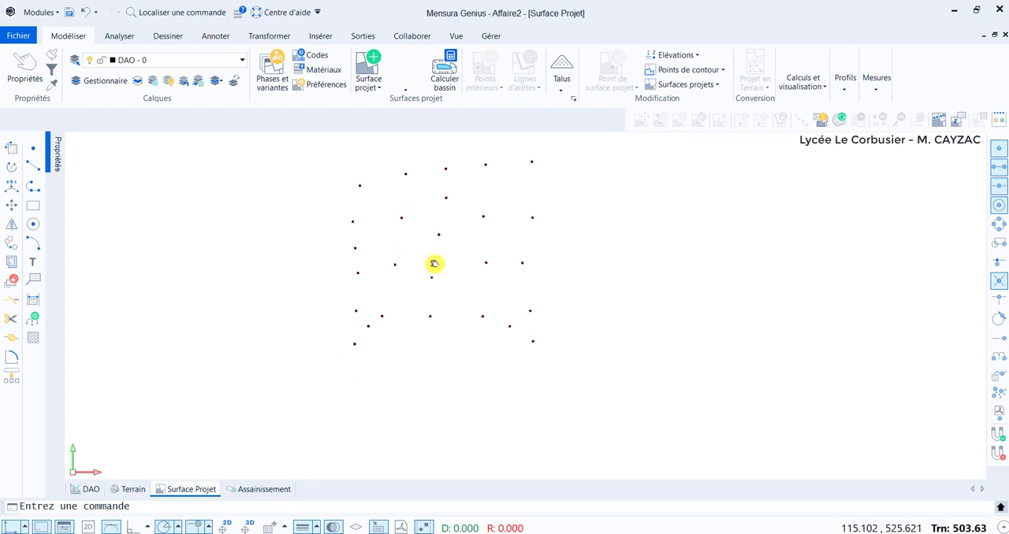
pyautogui.click(361, 76)
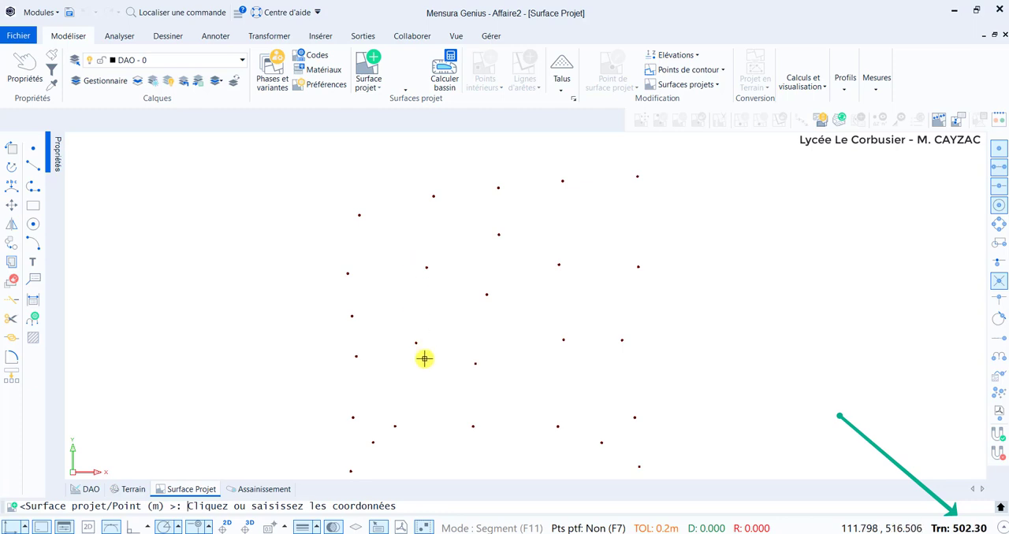
pyautogui.click(411, 259)
pyautogui.write('500')
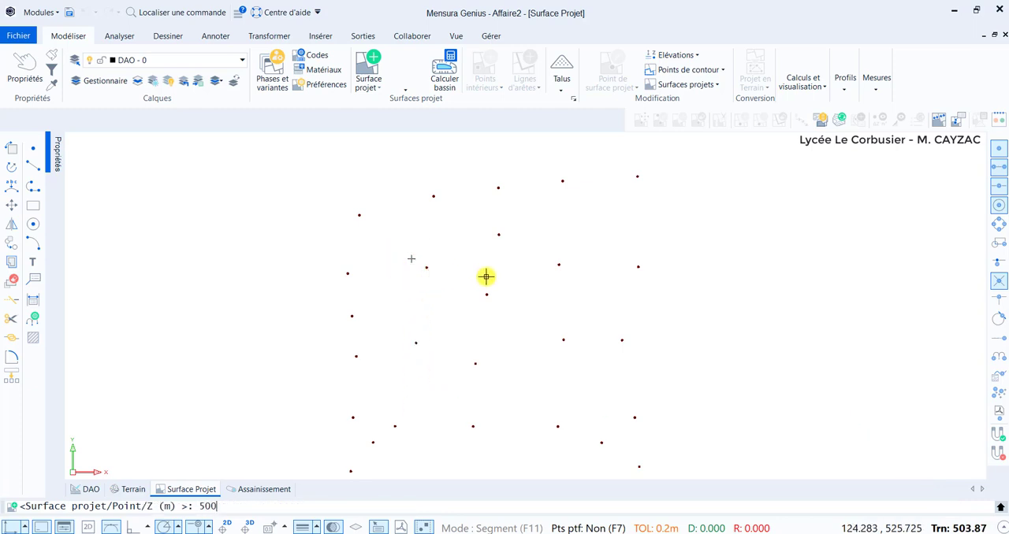
pyautogui.press('Return')
# Place the other three corners at the same elevation and close the project surface as a quadrilateral of about 593 m².
pyautogui.scroll(3, 484, 286)
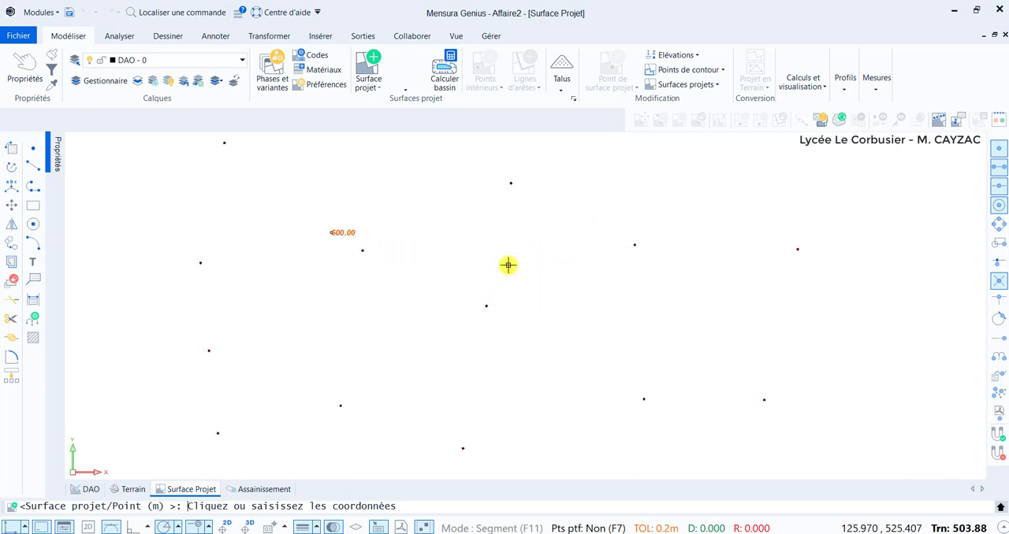
pyautogui.click(622, 229)
pyautogui.press('Return')
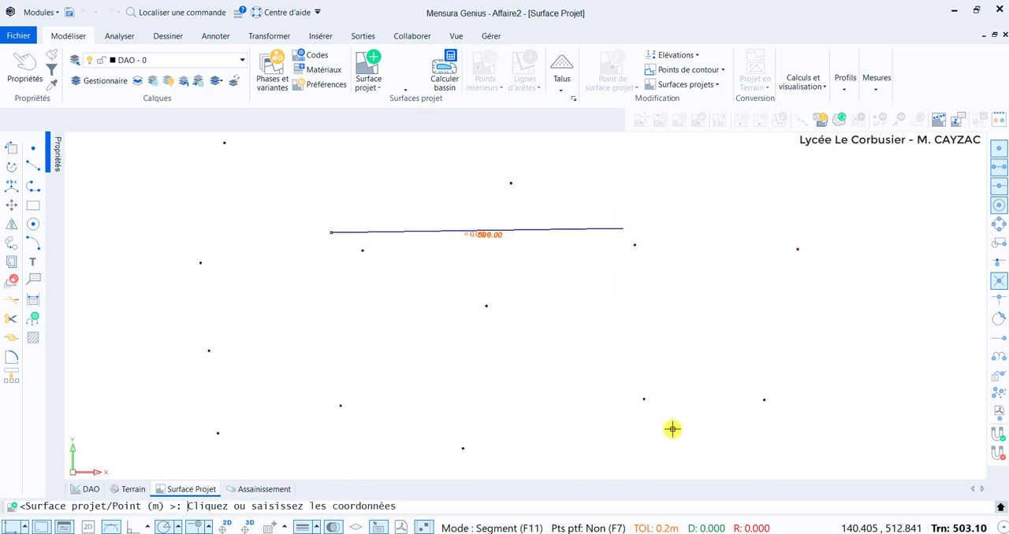
pyautogui.click(678, 444)
pyautogui.press('Return')
pyautogui.click(301, 465)
pyautogui.press('Return')
pyautogui.rightClick(269, 397)
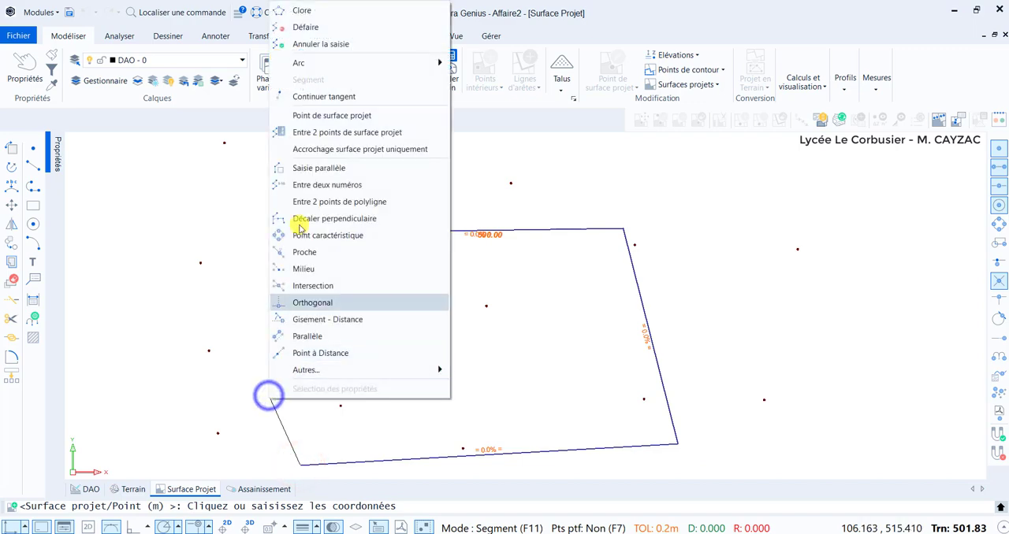
pyautogui.click(288, 10)
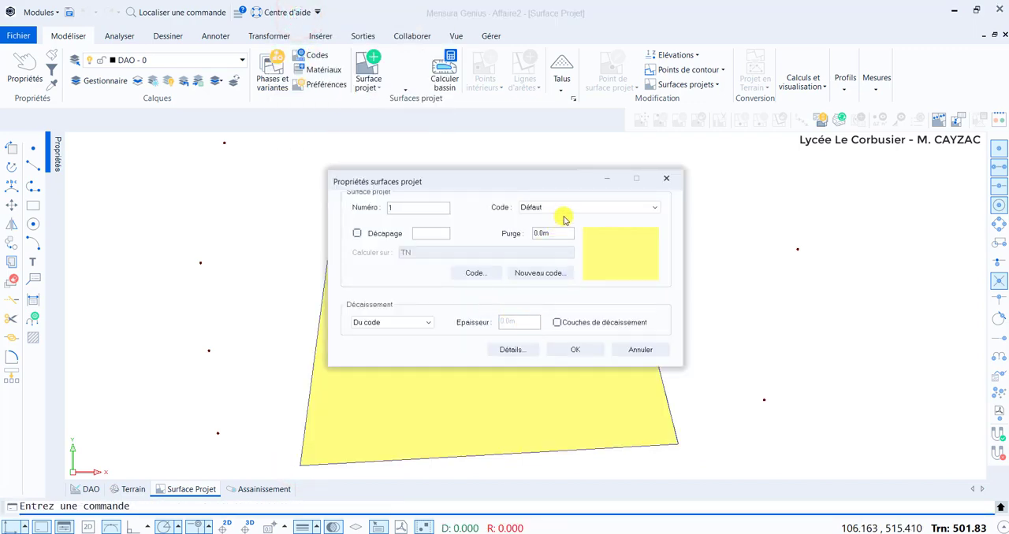
# Assign the Bâtiment code to the new project surface, keeping its default excavation layers.
pyautogui.click(567, 208)
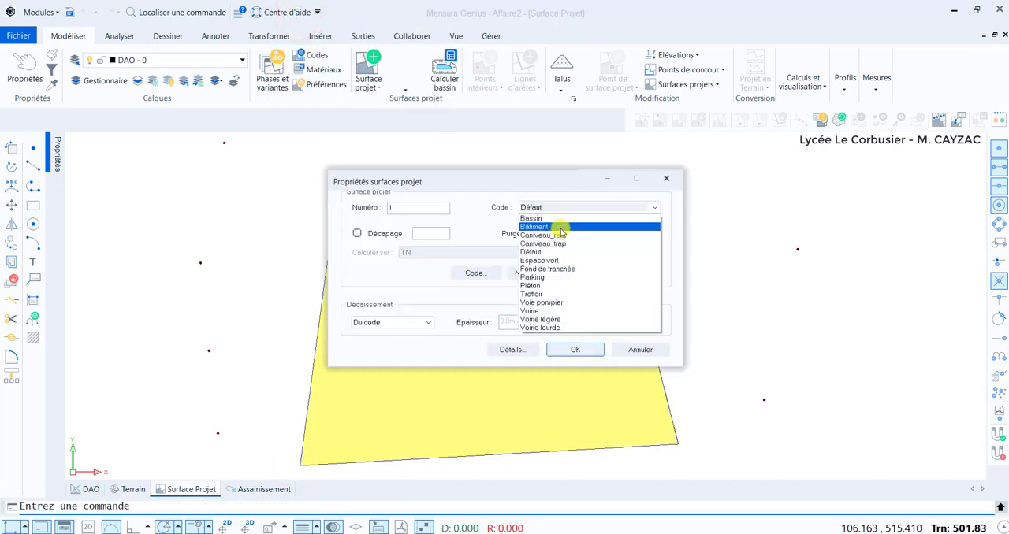
pyautogui.click(560, 228)
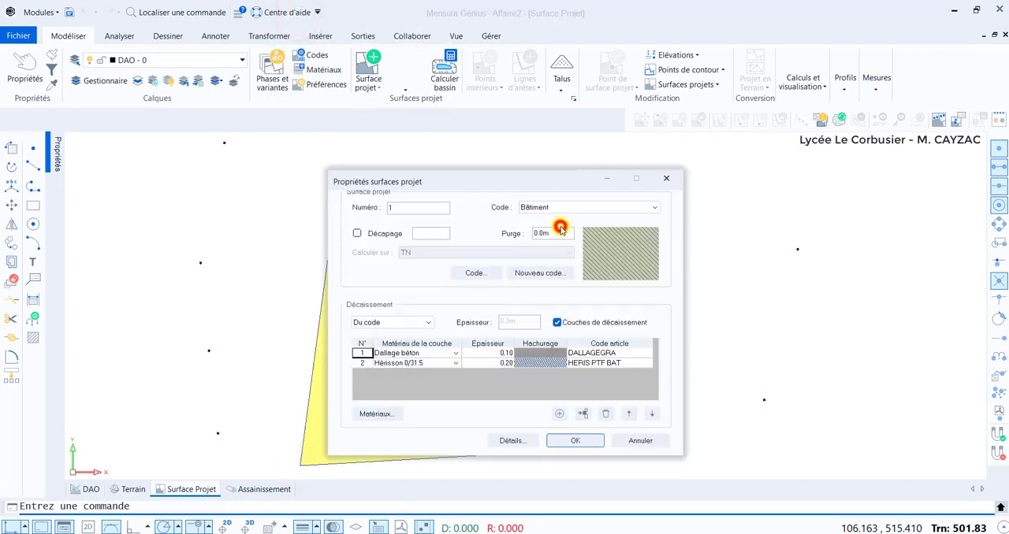
pyautogui.click(576, 441)
# Calculate the earthwork volumes of the project surface and its embankment slopes.
pyautogui.scroll(-5, 552, 362)
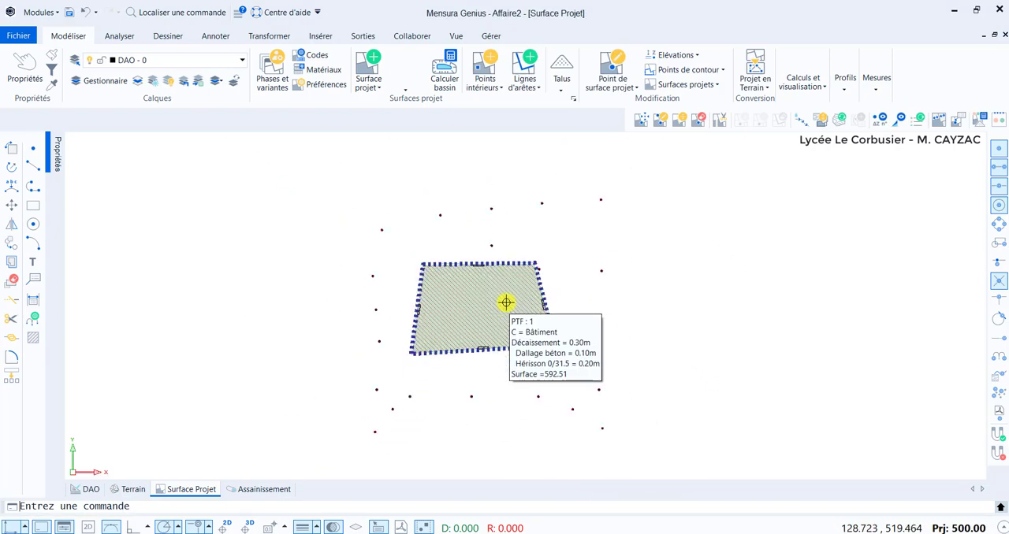
pyautogui.rightClick(696, 227)
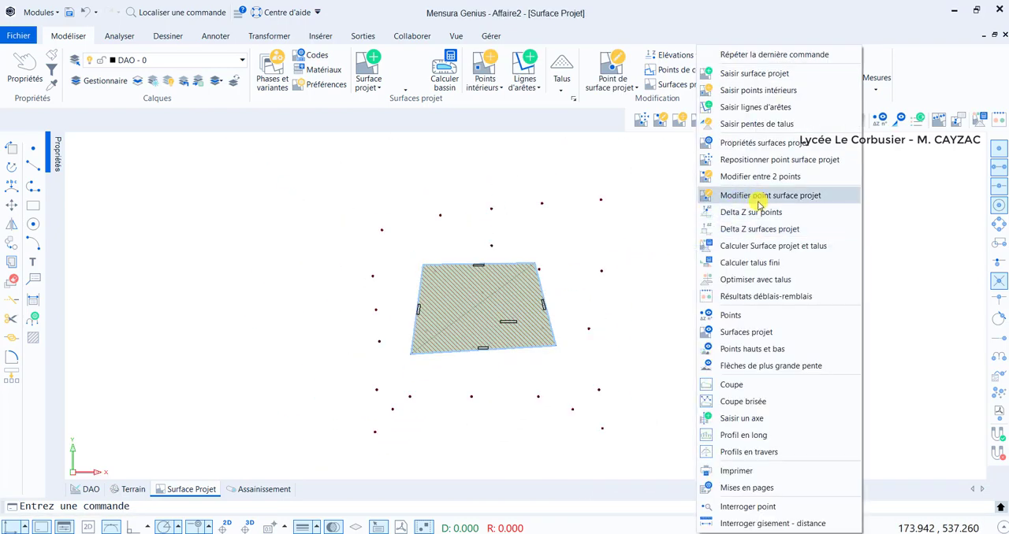
pyautogui.click(758, 251)
pyautogui.scroll(3, 504, 299)
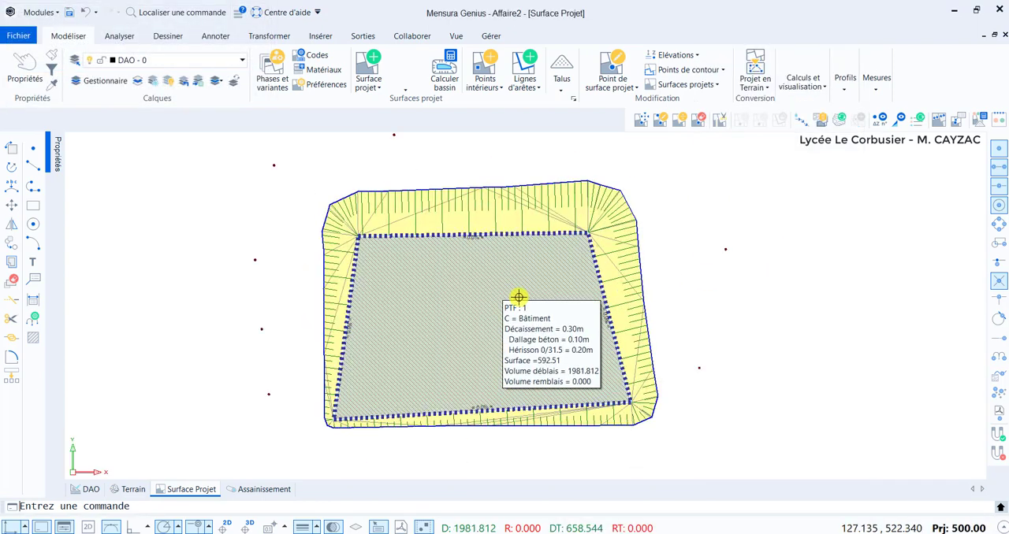
# Set the embankment slopes on all sides of the project surface to 1/1 in cut and 3/2 in fill, with 0.0 m extra width.
pyautogui.moveTo(519, 297); pyautogui.dragTo(492, 311, button='middle')
pyautogui.click(561, 71)
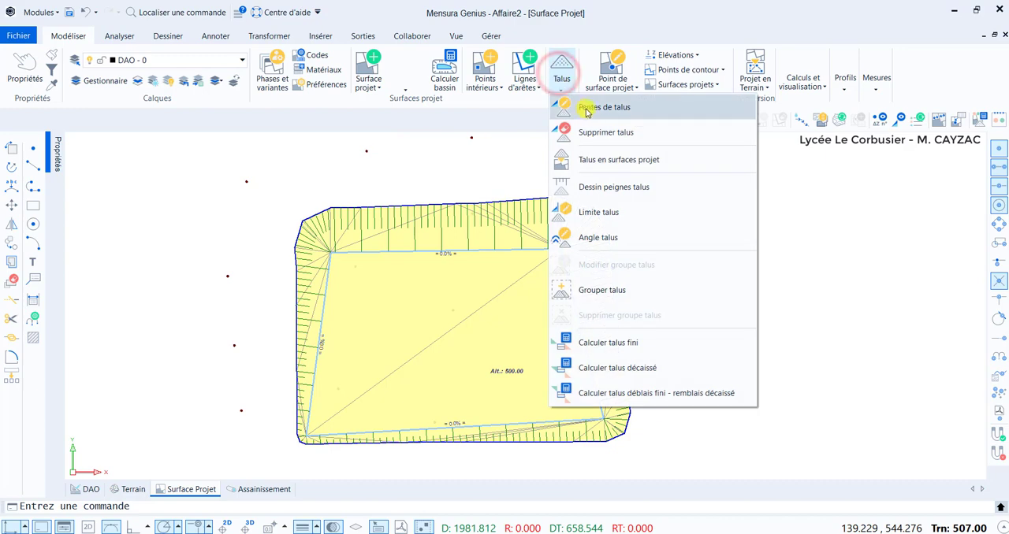
pyautogui.click(593, 133)
pyautogui.rightClick(714, 254)
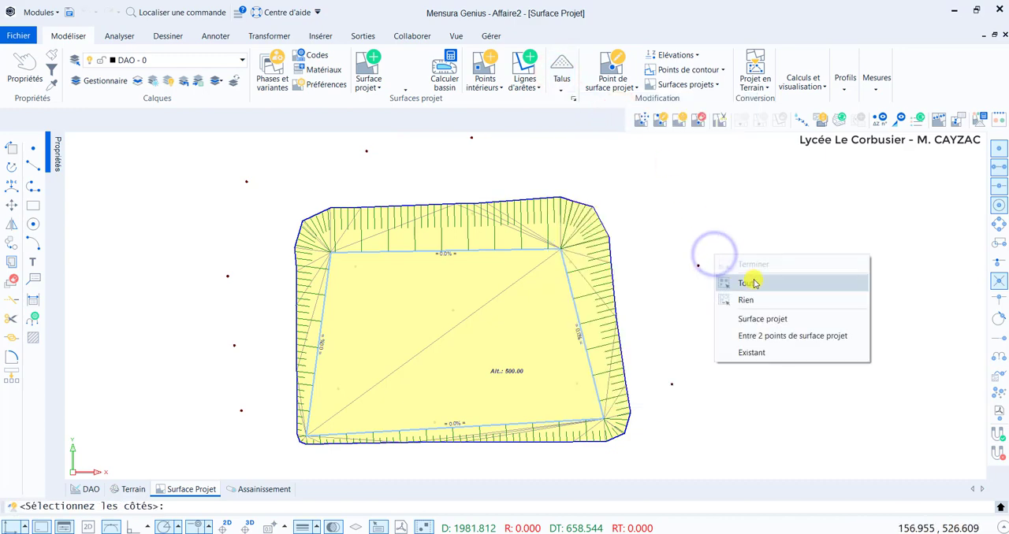
pyautogui.click(754, 284)
pyautogui.rightClick(698, 290)
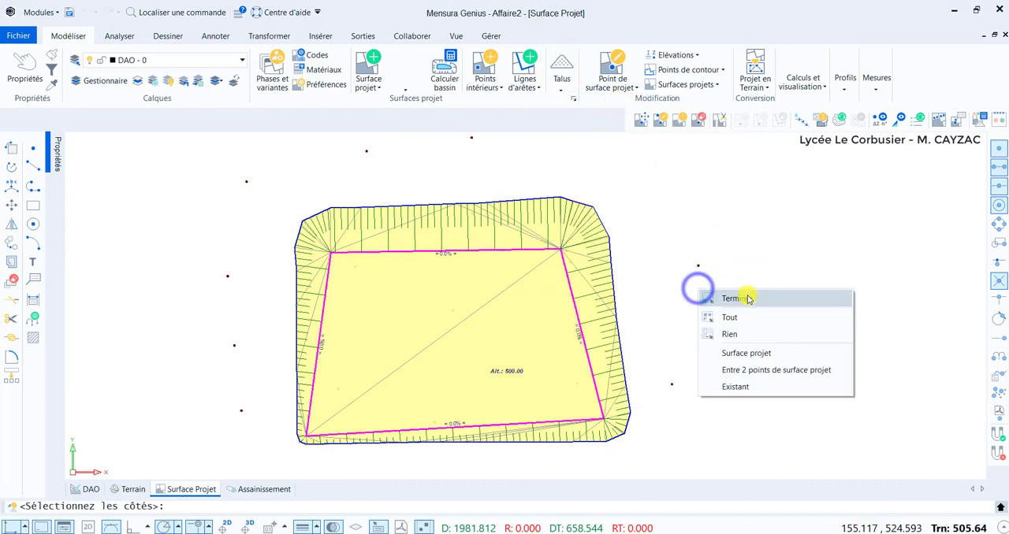
pyautogui.click(748, 299)
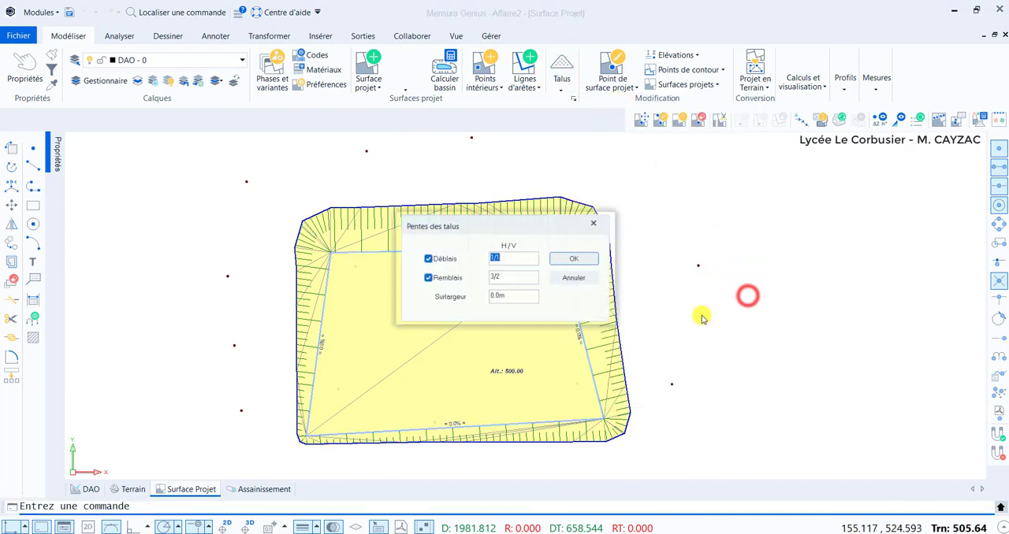
pyautogui.click(590, 260)
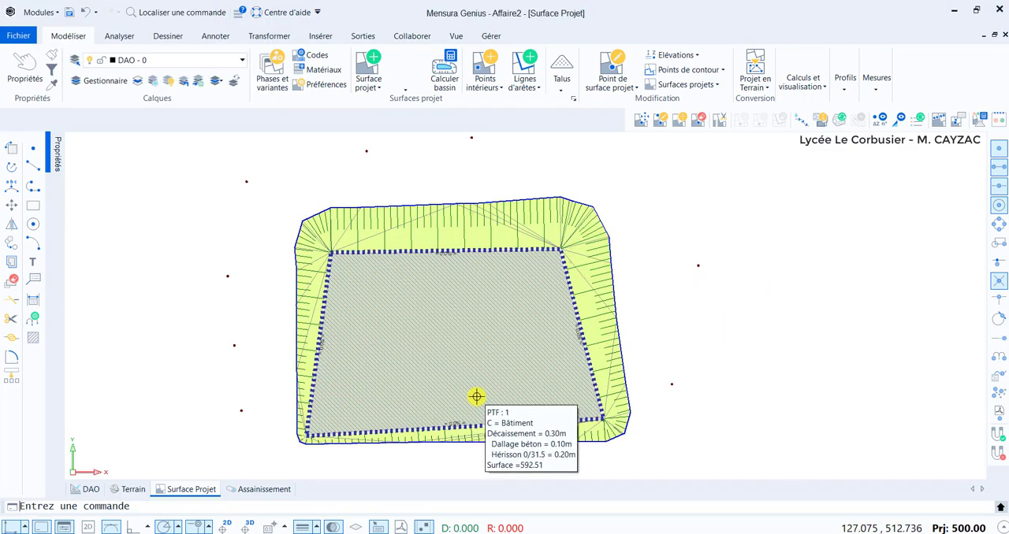
# Import the geological layers into the geological layer database from the Terrain view.
pyautogui.click(127, 491)
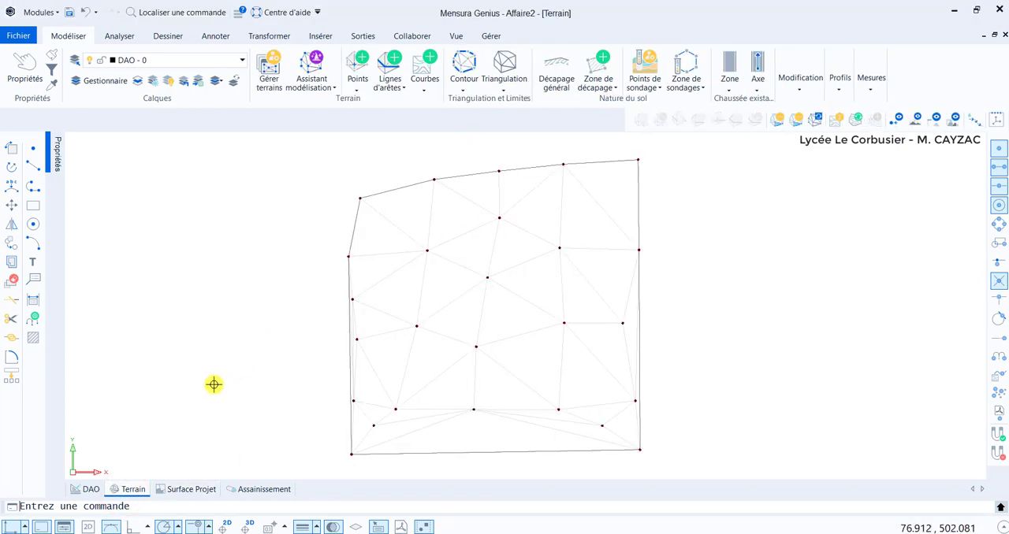
pyautogui.click(653, 91)
pyautogui.click(686, 215)
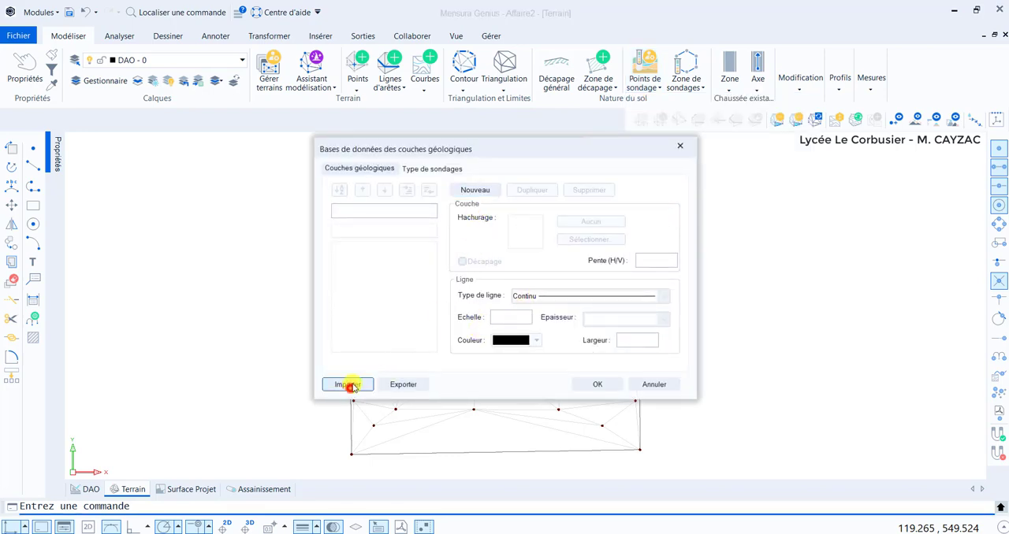
pyautogui.click(348, 384)
pyautogui.click(597, 384)
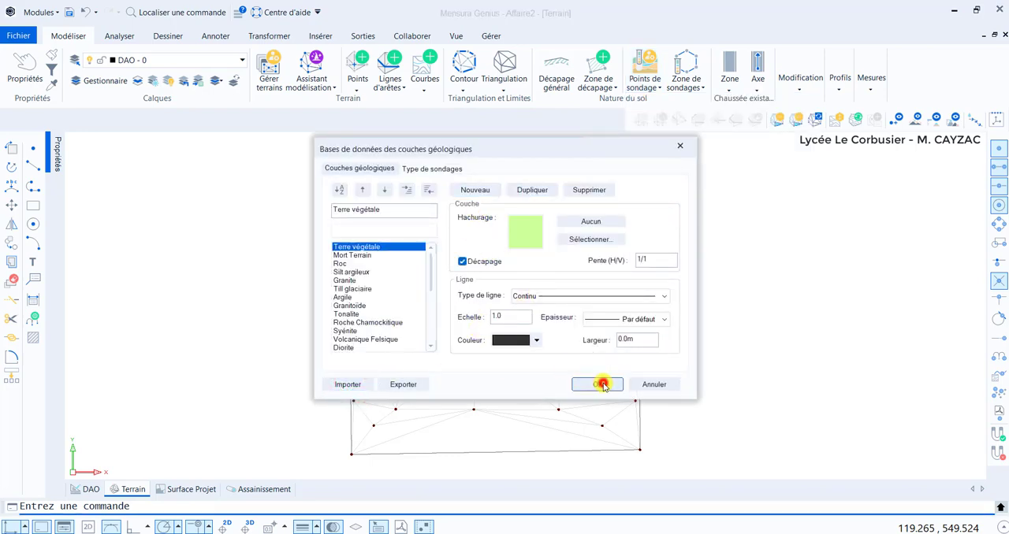
# Create a new borehole point on the terrain, positioned near the middle at about X 126.08, Y 520.14.
pyautogui.click(642, 63)
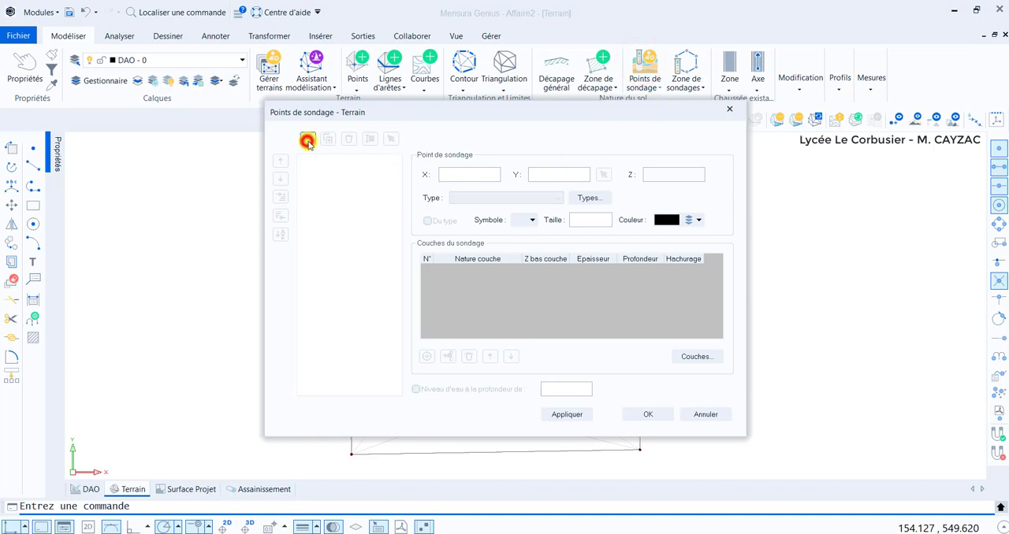
pyautogui.click(307, 139)
pyautogui.click(604, 177)
pyautogui.click(498, 291)
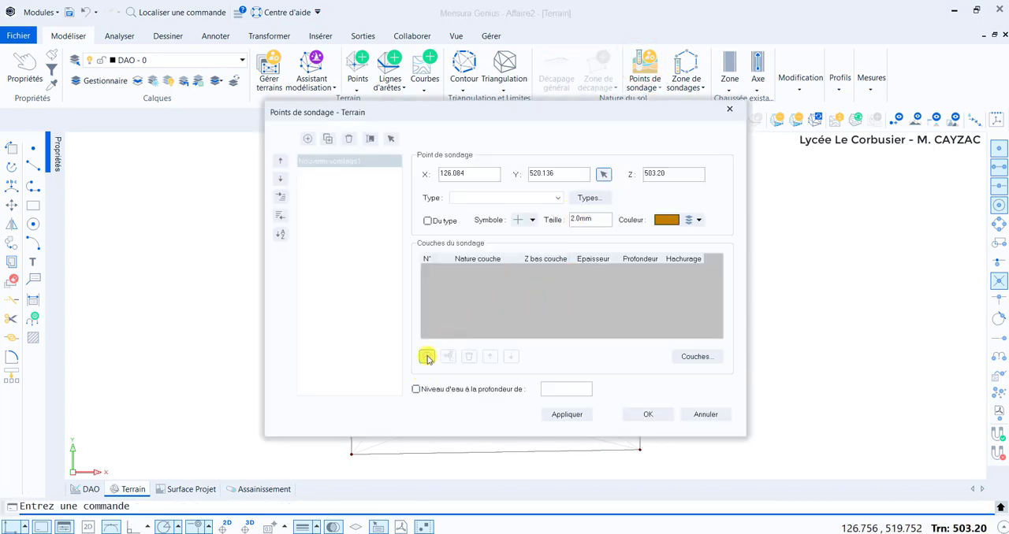
# Add three layers to the new borehole: Terre végétale, Silt argileux and Granite.
pyautogui.click(427, 357)
pyautogui.click(427, 357)
pyautogui.click(426, 357)
pyautogui.click(517, 268)
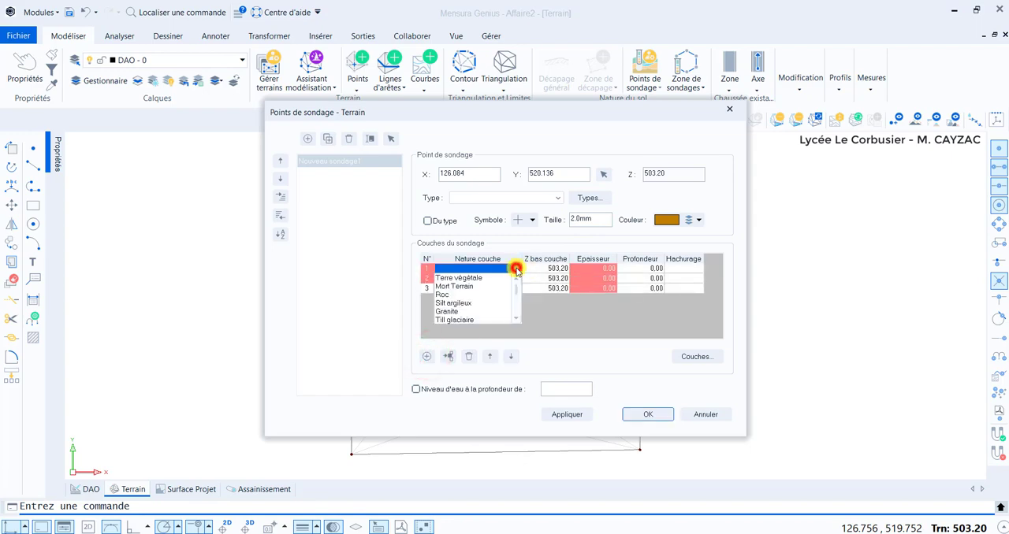
pyautogui.click(473, 278)
pyautogui.click(516, 278)
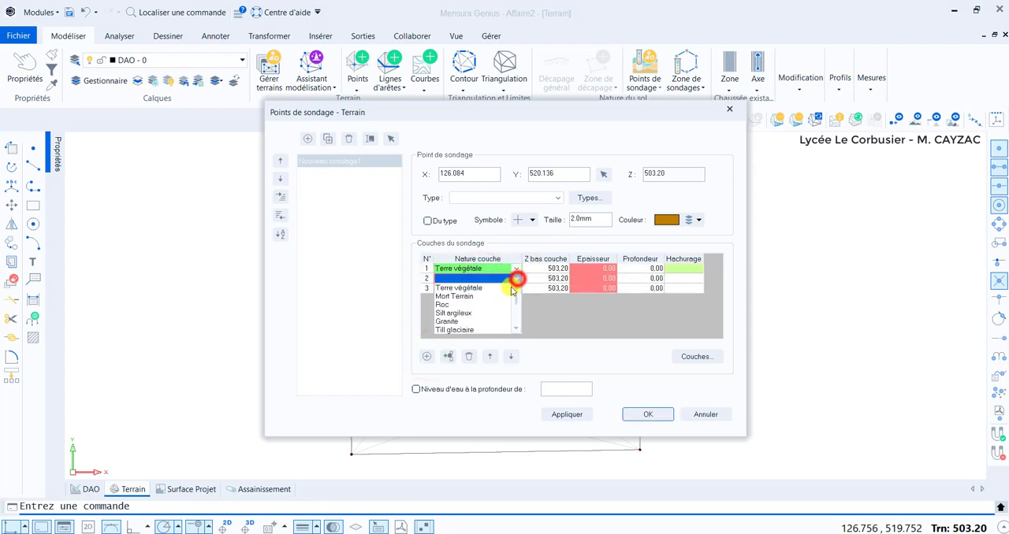
pyautogui.click(456, 314)
pyautogui.click(516, 288)
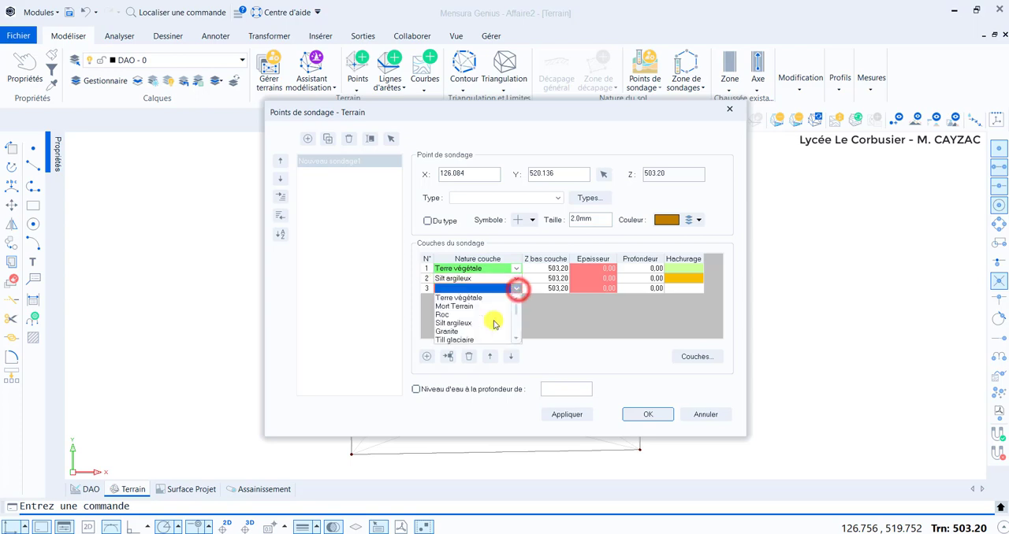
pyautogui.click(456, 331)
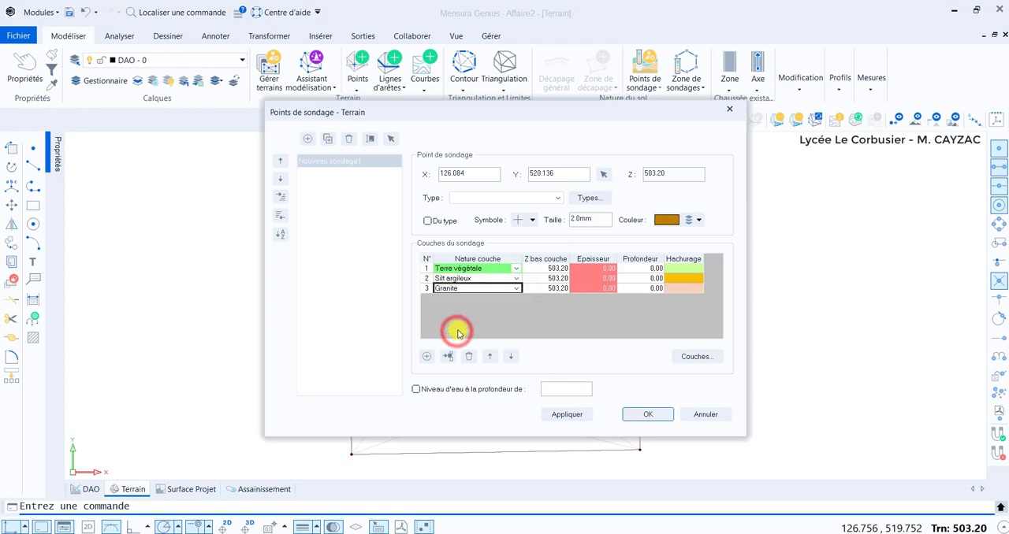
# Set the borehole layer thicknesses to 0.30 m for Terre végétale, 2.00 m for Silt argileux and 5.00 m for Granite.
pyautogui.click(605, 271)
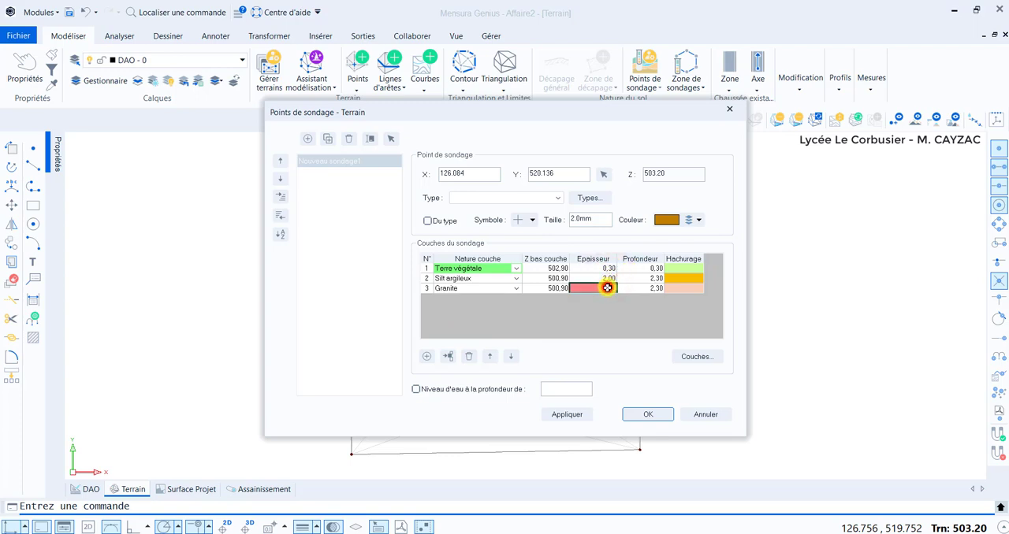
pyautogui.click(657, 414)
pyautogui.scroll(6, 547, 272)
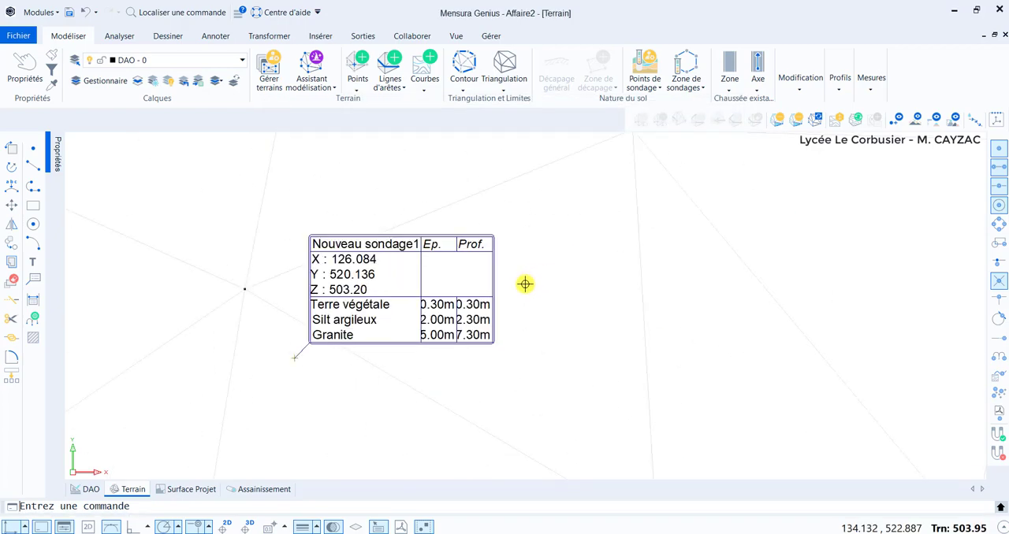
pyautogui.scroll(-1, 331, 382)
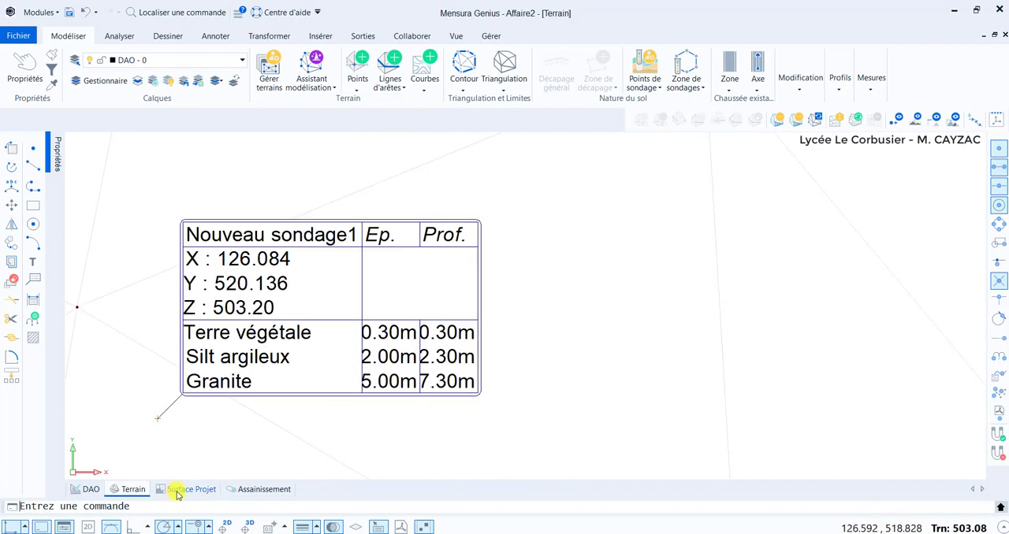
# Recalculate the earthworks of the project surface and its embankments in the Surface Projet view.
pyautogui.click(183, 490)
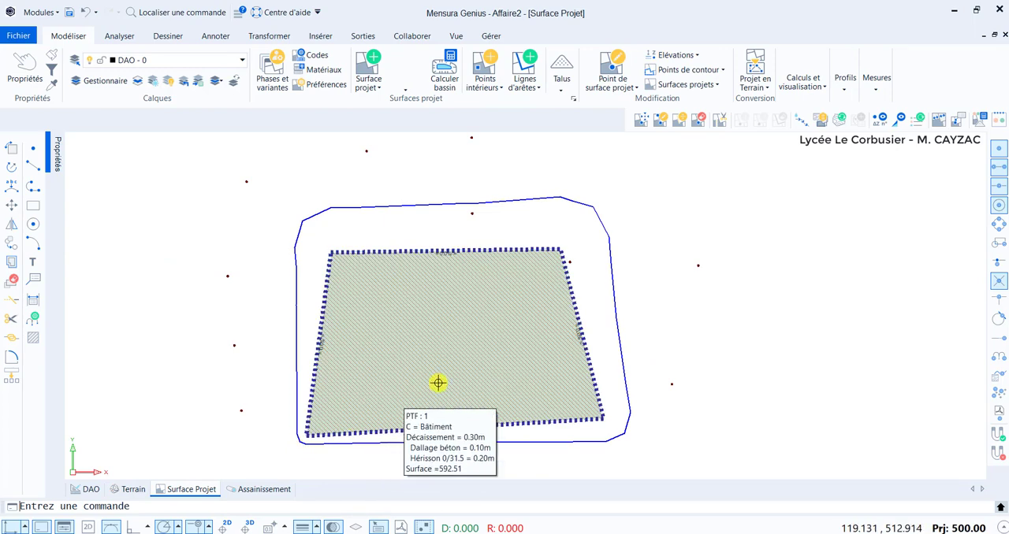
pyautogui.scroll(-2, 561, 302)
pyautogui.click(418, 241)
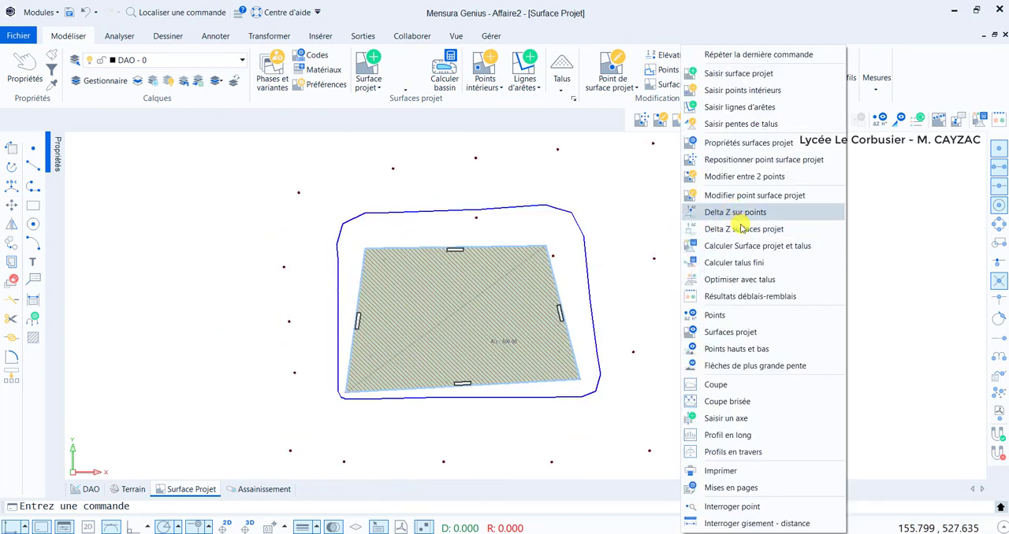
pyautogui.click(739, 246)
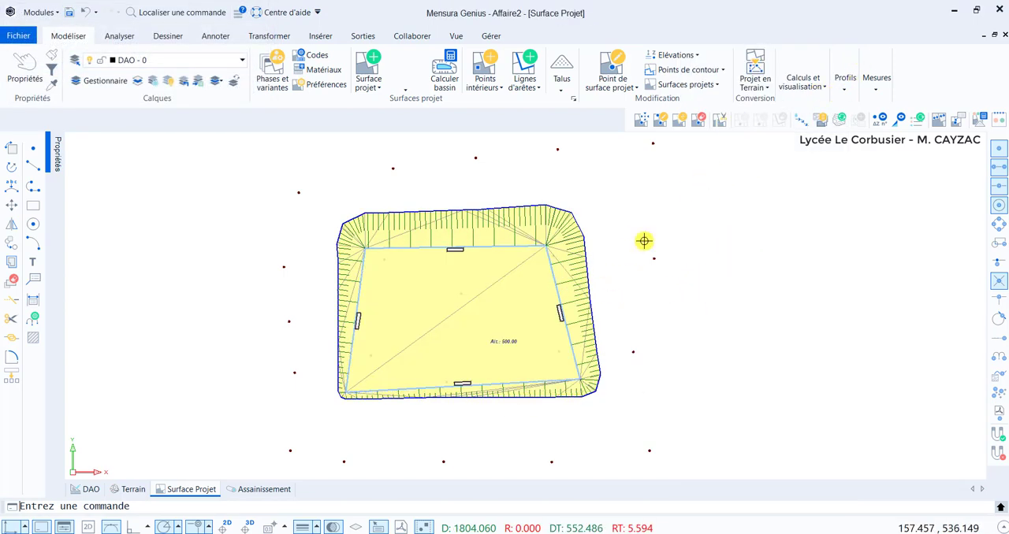
# Generate the cut-and-fill listing for all project surfaces, sorted by code, with total and detailed volumes plus cut by geological layer.
pyautogui.click(362, 35)
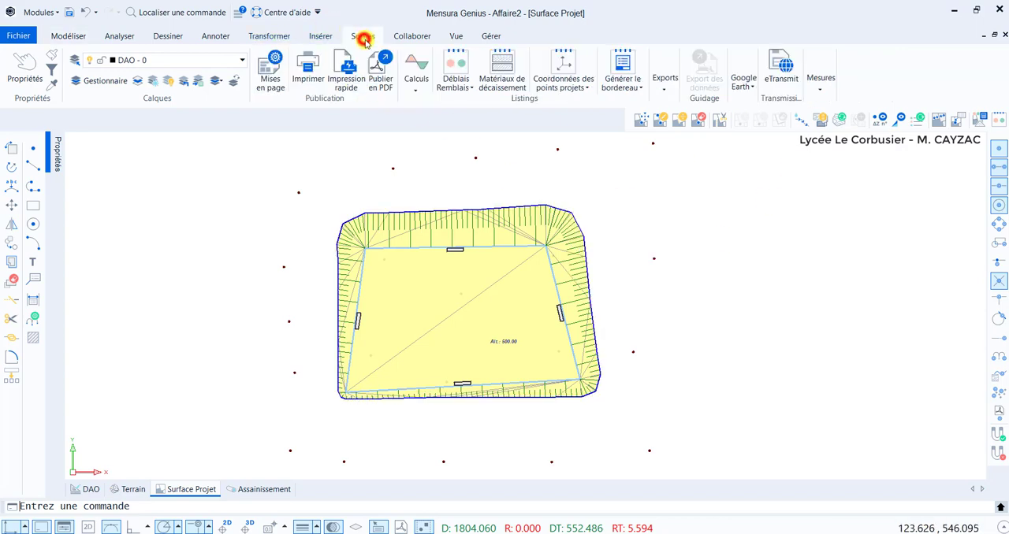
pyautogui.click(463, 65)
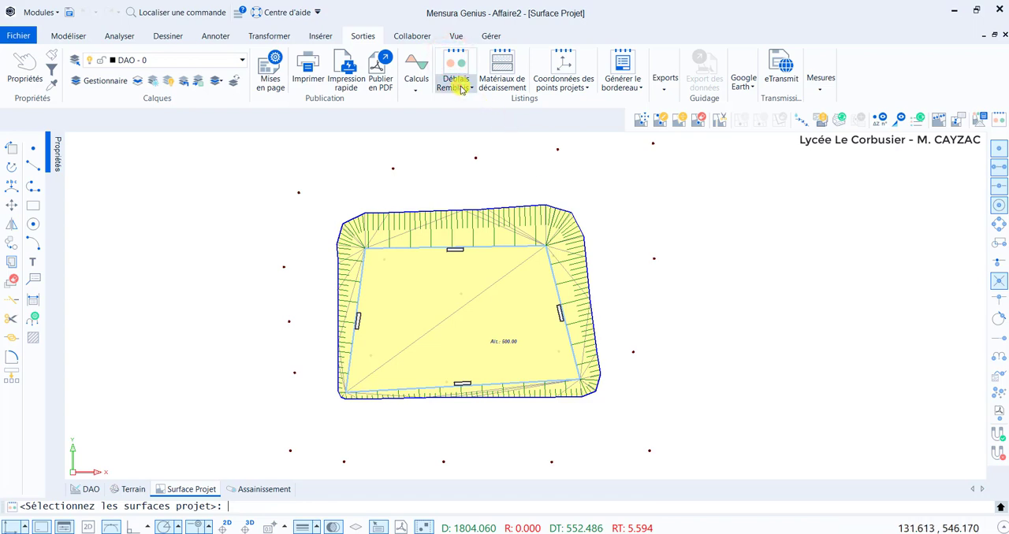
pyautogui.click(461, 84)
pyautogui.click(494, 109)
pyautogui.rightClick(642, 276)
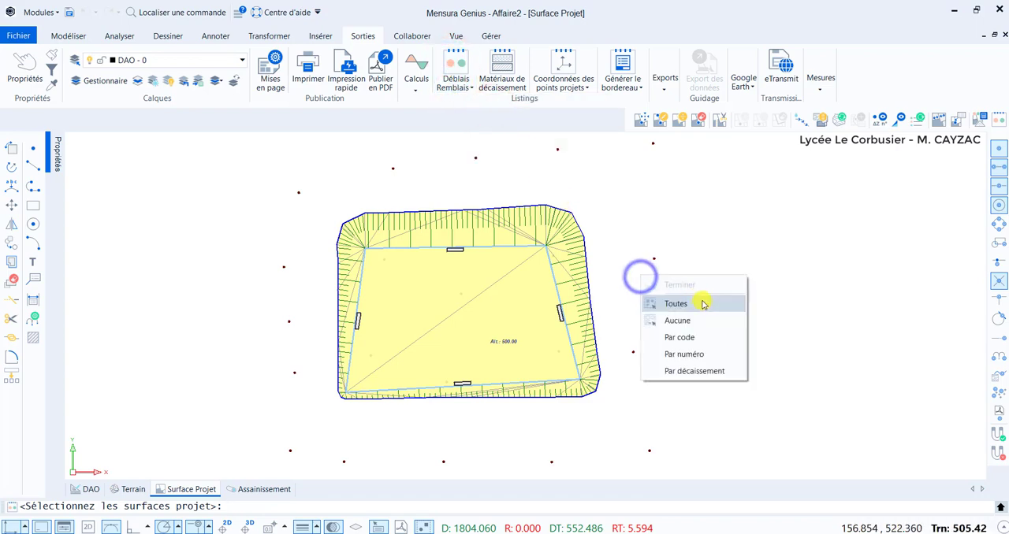
pyautogui.click(700, 301)
pyautogui.rightClick(693, 272)
pyautogui.click(713, 283)
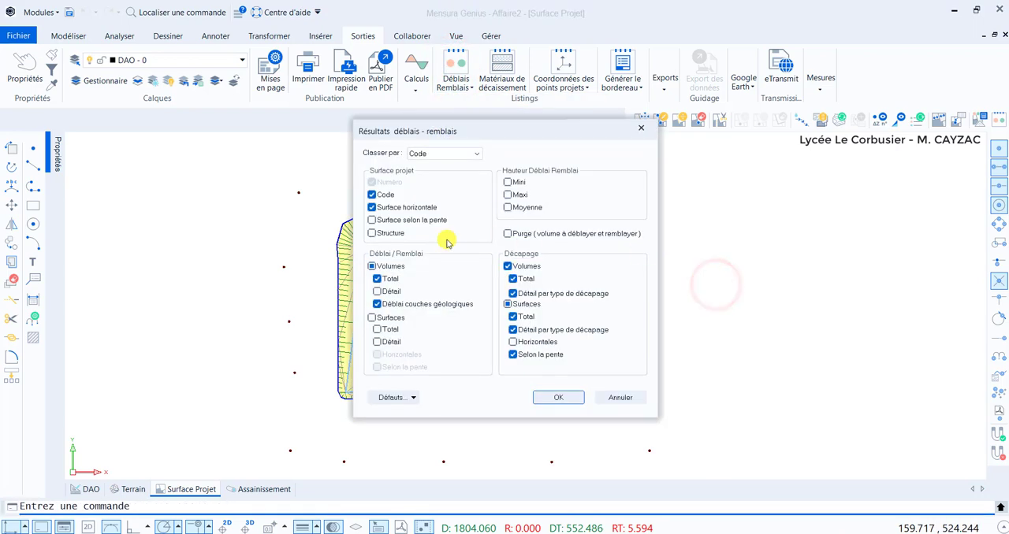
pyautogui.click(379, 291)
pyautogui.click(556, 397)
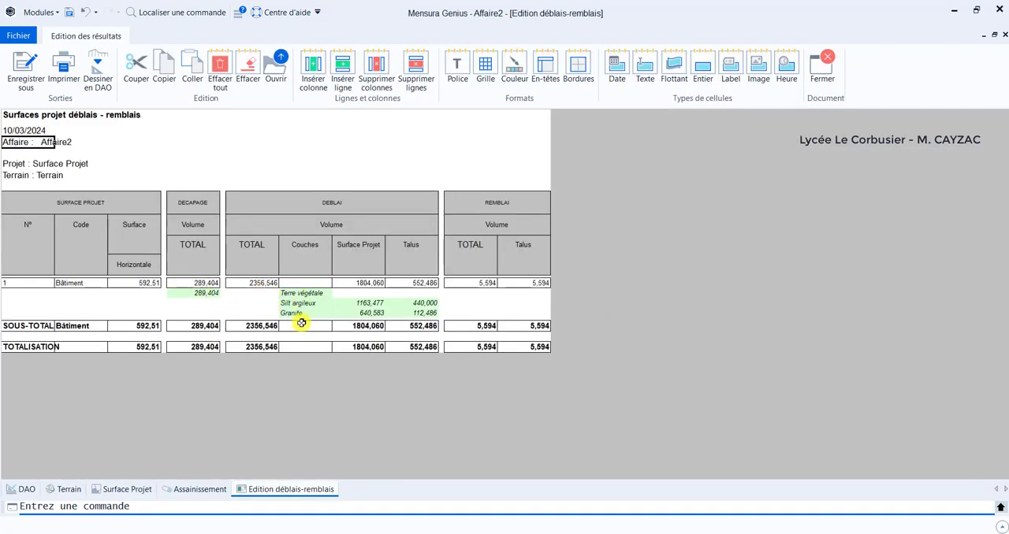
# Review the stripping volume, the granite cut volume and the total cut in the listing, and close it.
pyautogui.click(203, 294)
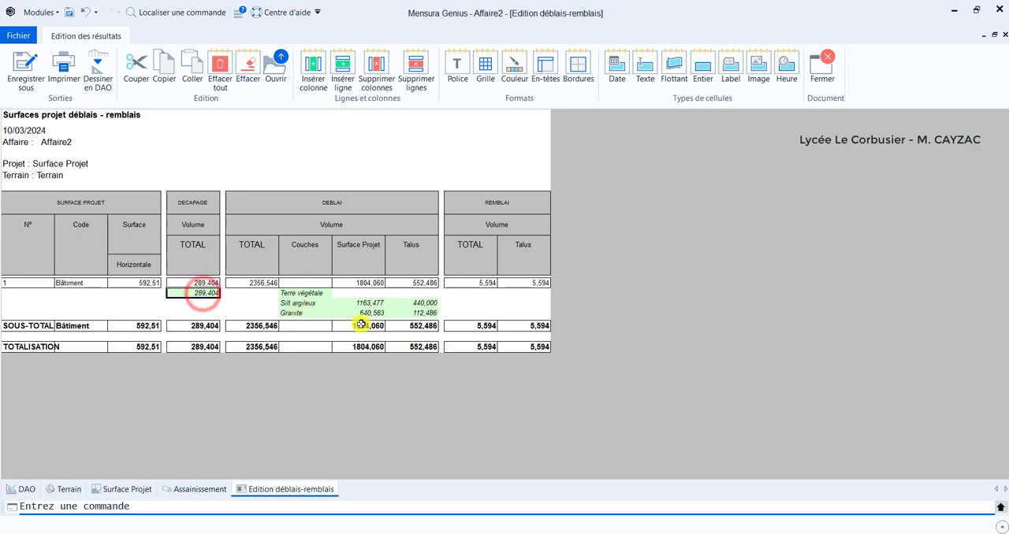
pyautogui.click(367, 314)
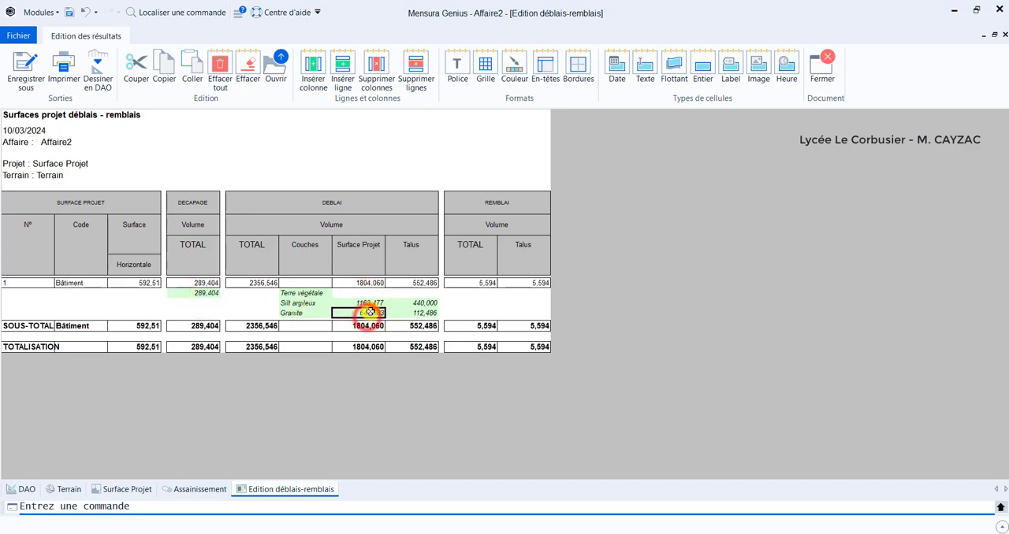
pyautogui.click(243, 346)
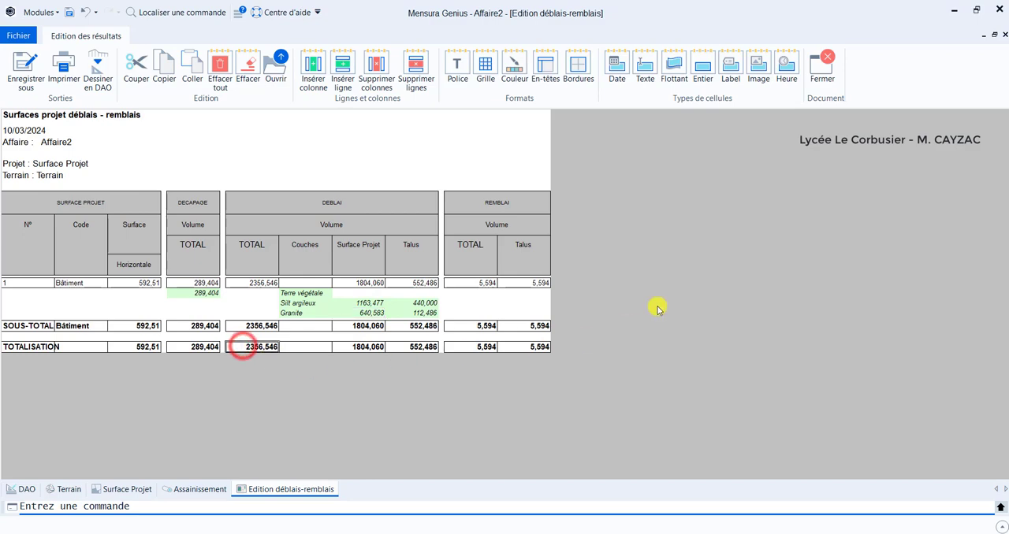
pyautogui.click(823, 67)
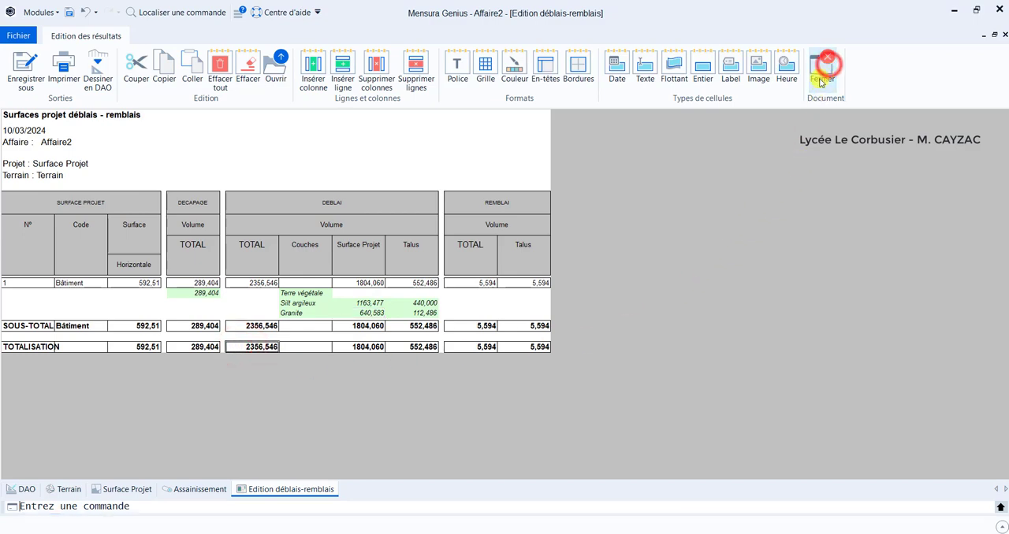
# Open the 3D visualization of the project surface and examine the platform and its embankments up close.
pyautogui.click(41, 13)
pyautogui.click(81, 308)
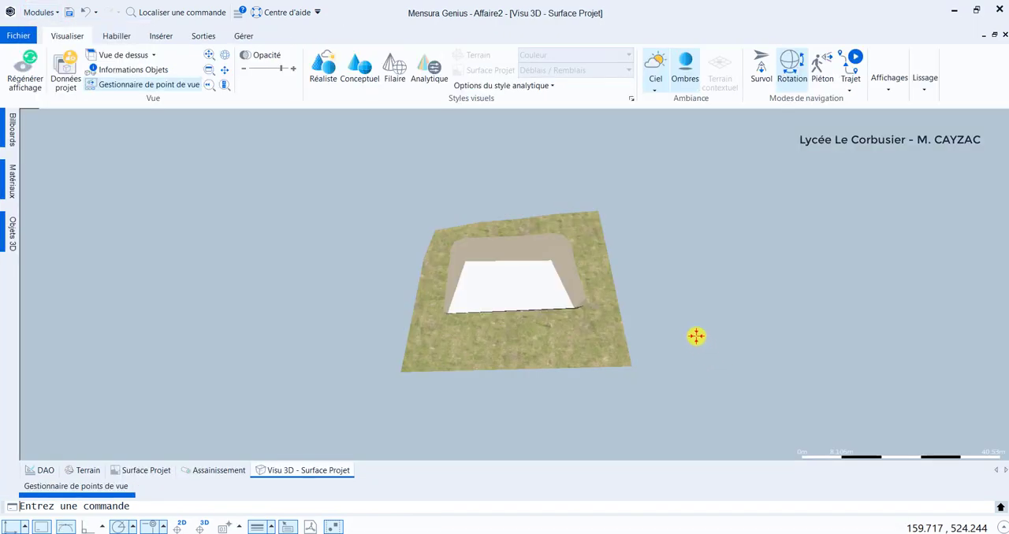
pyautogui.scroll(5, 545, 279)
pyautogui.moveTo(572, 320); pyautogui.dragTo(534, 317)
pyautogui.scroll(3, 535, 316)
pyautogui.moveTo(536, 316); pyautogui.dragTo(542, 304, button='middle')
pyautogui.moveTo(541, 303)
pyautogui.mouseDown()
pyautogui.moveTo(538, 325)
pyautogui.moveTo(546, 301)
pyautogui.mouseUp()
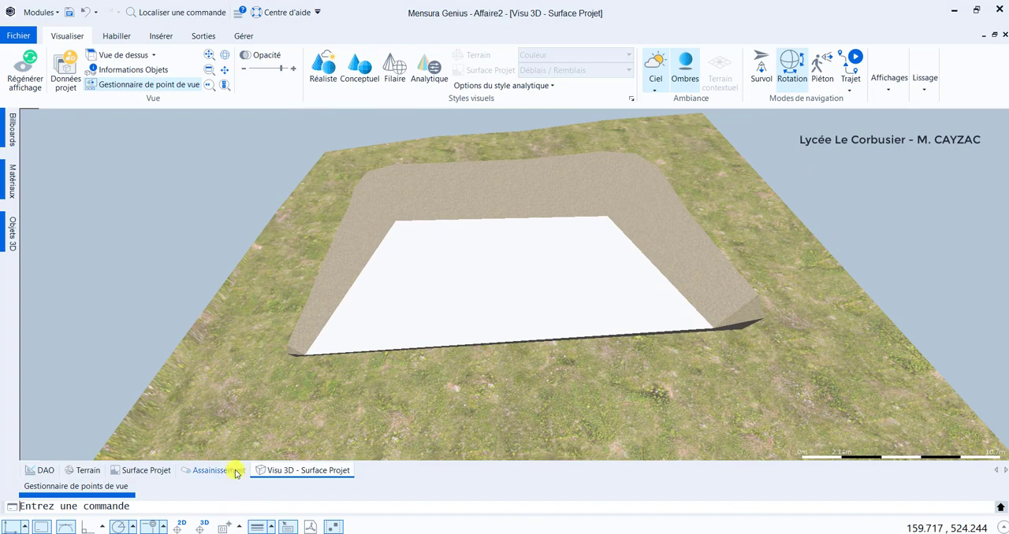
# Optimise the building platform's cut and fill without embankments in the Surface Projet view, for a desired difference of 0.0, and apply the calculated Delta Z.
pyautogui.click(151, 470)
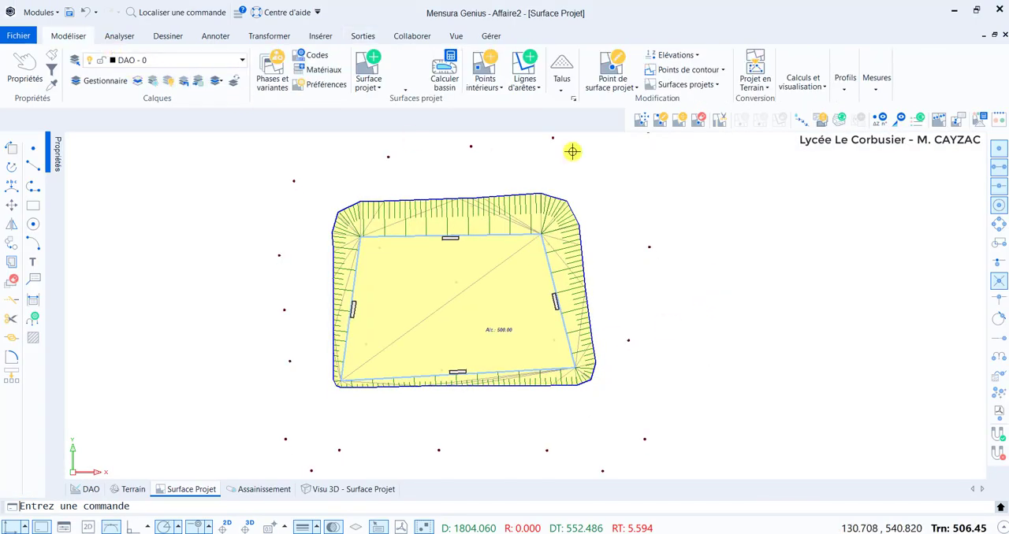
pyautogui.click(804, 80)
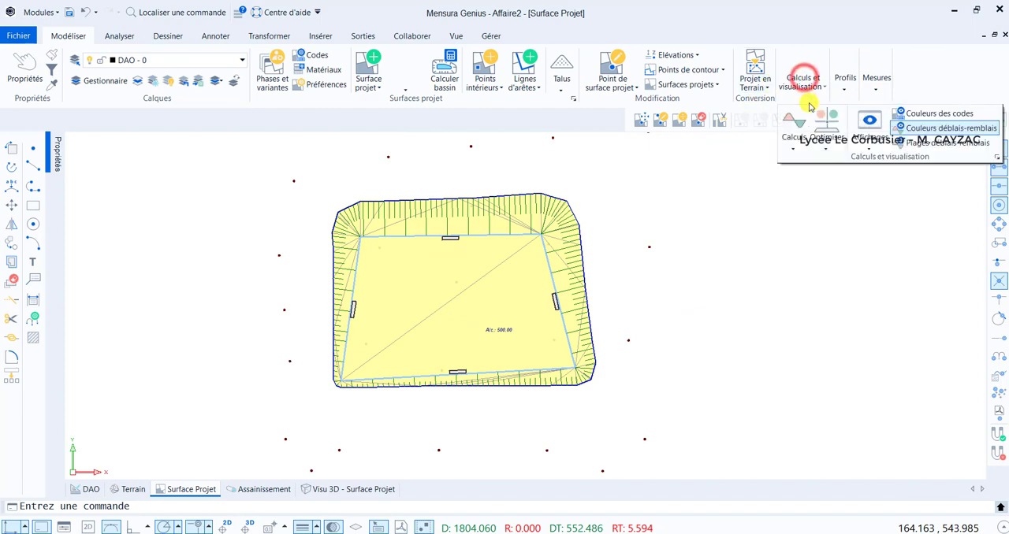
pyautogui.click(832, 126)
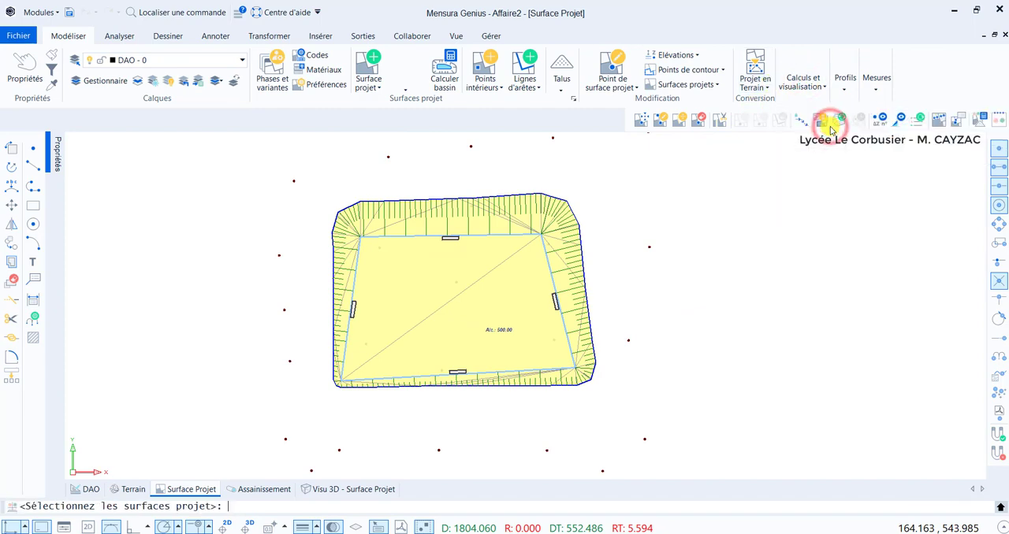
pyautogui.click(494, 298)
pyautogui.rightClick(648, 274)
pyautogui.click(696, 287)
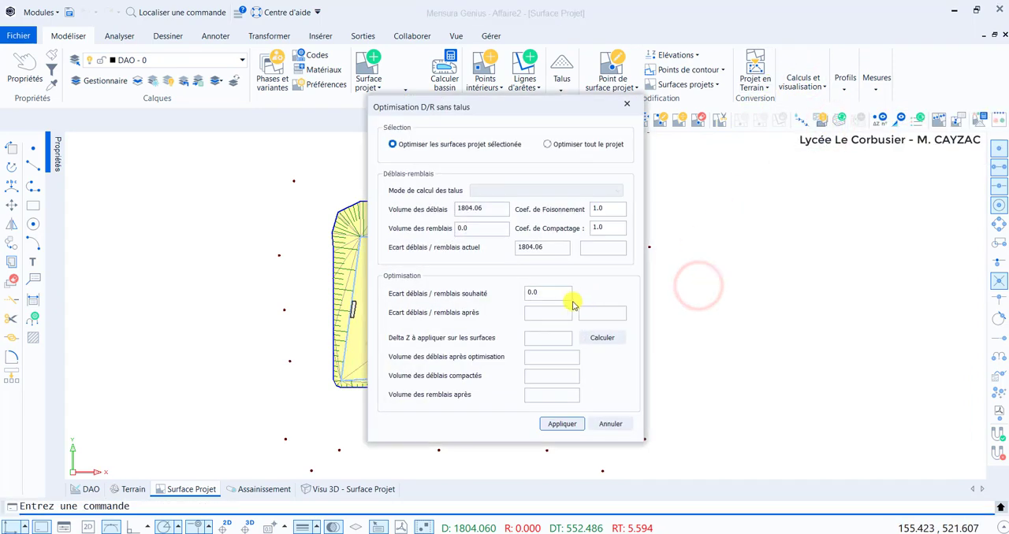
pyautogui.click(602, 339)
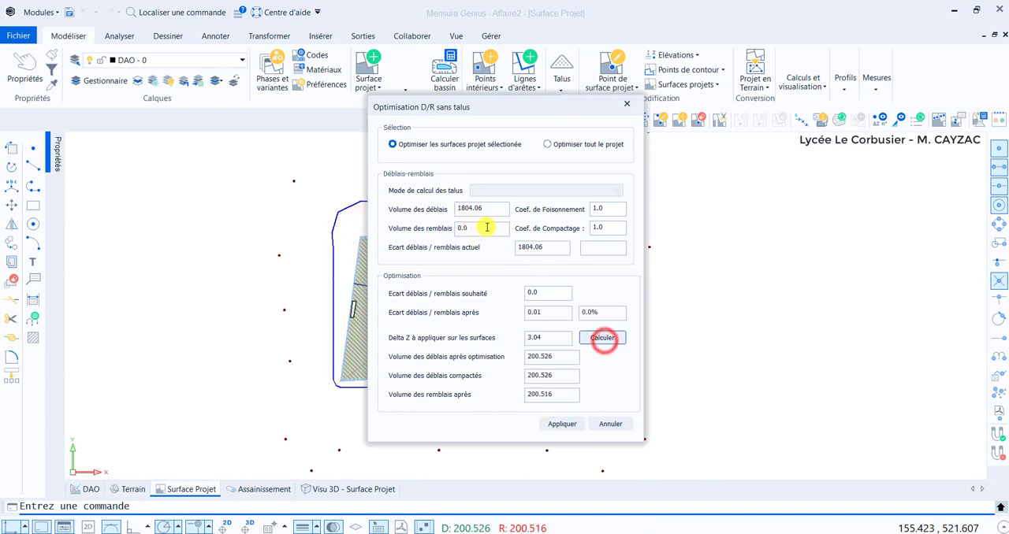
pyautogui.click(564, 424)
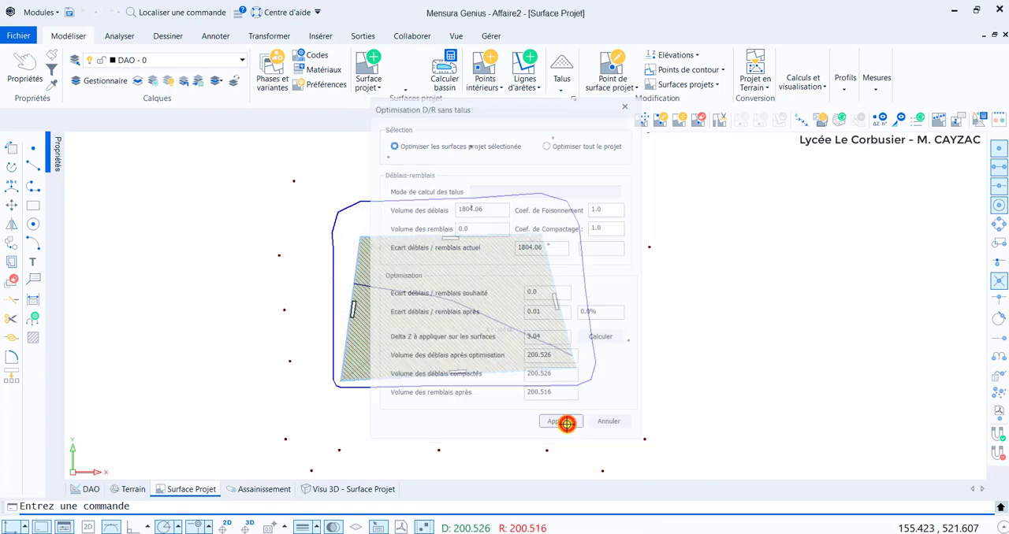
# Recalculate the project surface and its embankments, and check the platform's altitude label up close.
pyautogui.rightClick(627, 277)
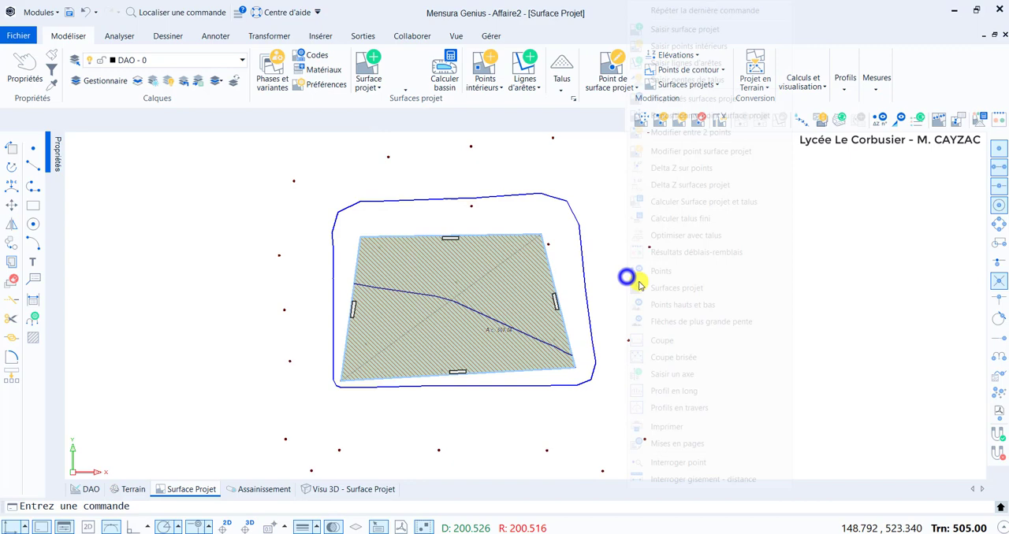
pyautogui.click(689, 203)
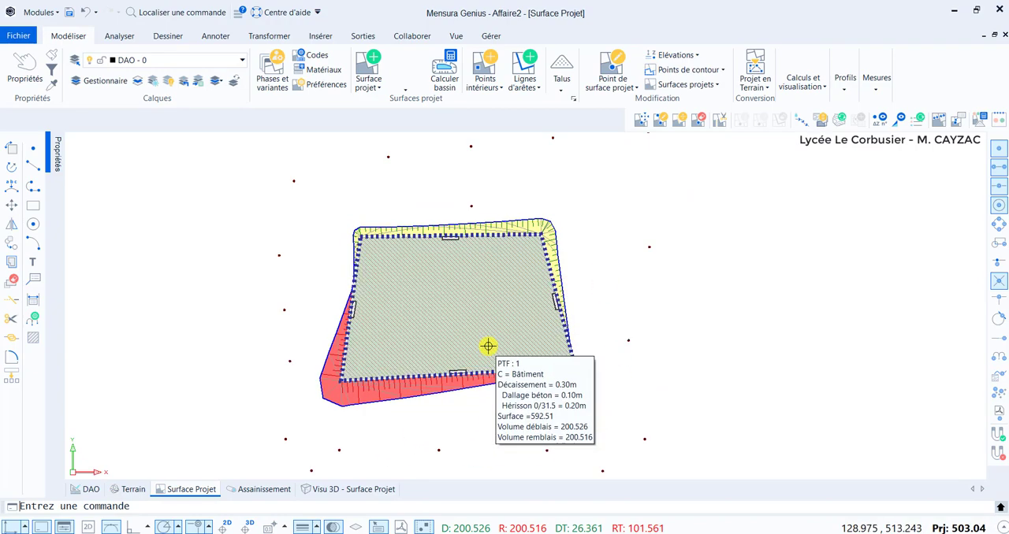
pyautogui.scroll(5, 494, 344)
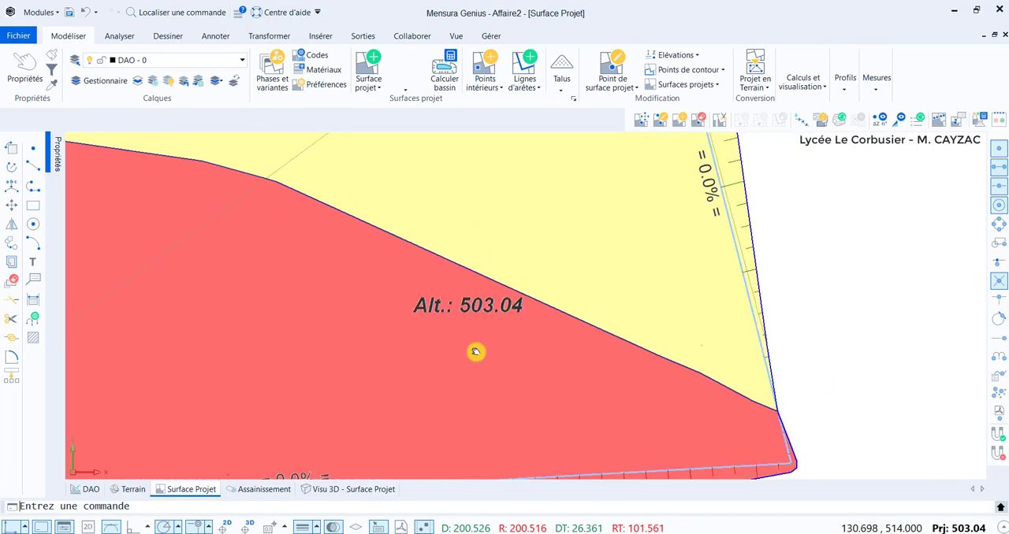
pyautogui.moveTo(475, 351); pyautogui.dragTo(477, 348, button='middle')
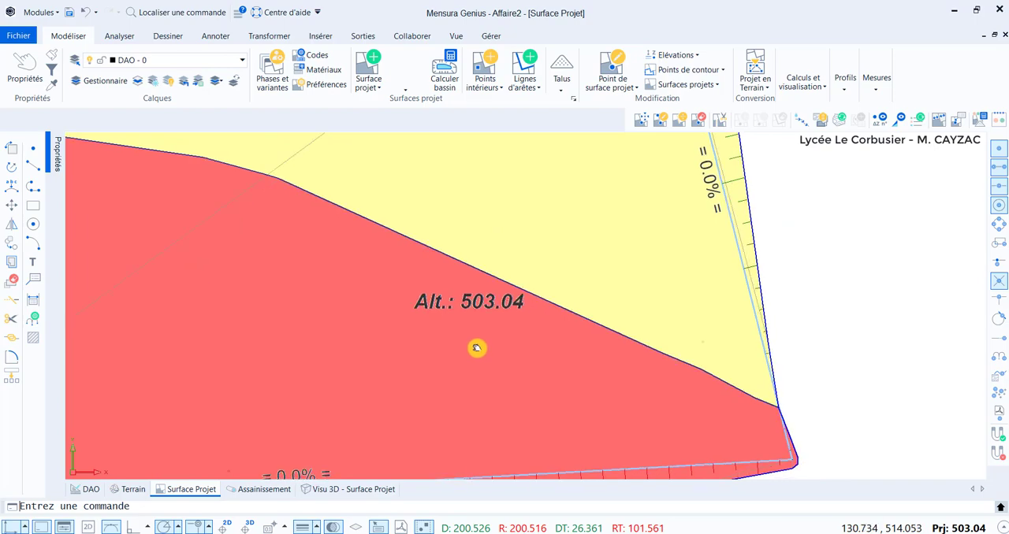
pyautogui.scroll(-5, 477, 347)
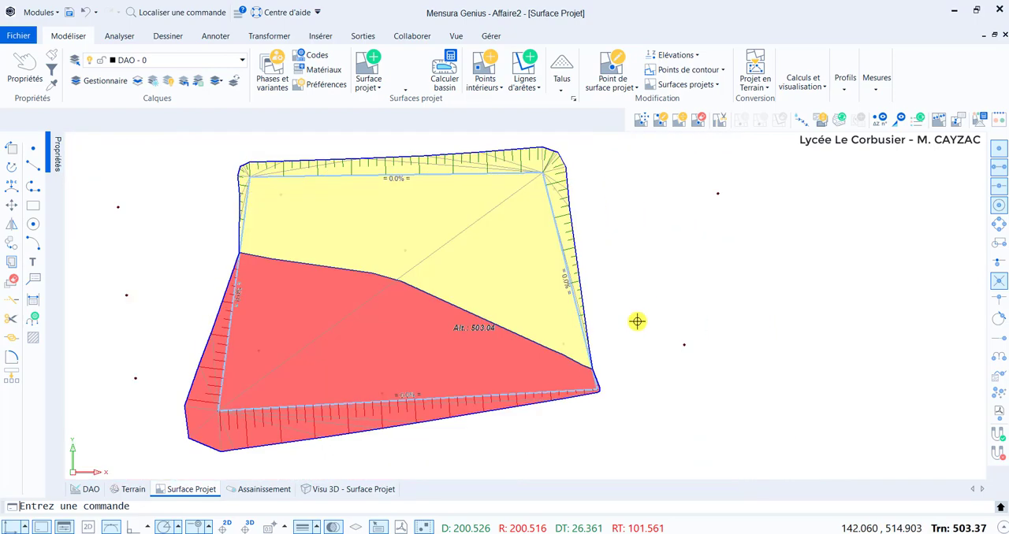
# Regenerate the 3D visualization of the project surface and examine the raised platform and its embankments.
pyautogui.click(355, 490)
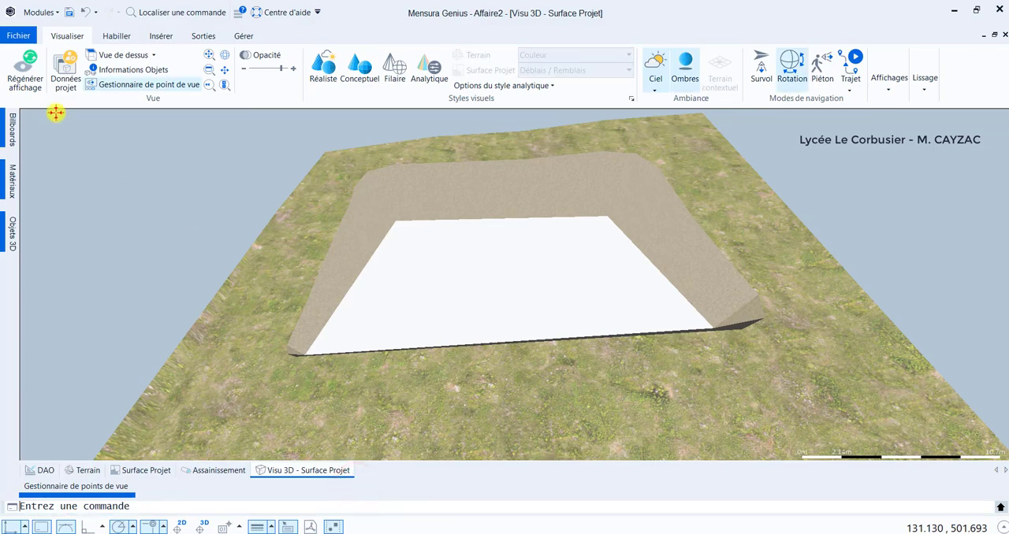
pyautogui.click(25, 69)
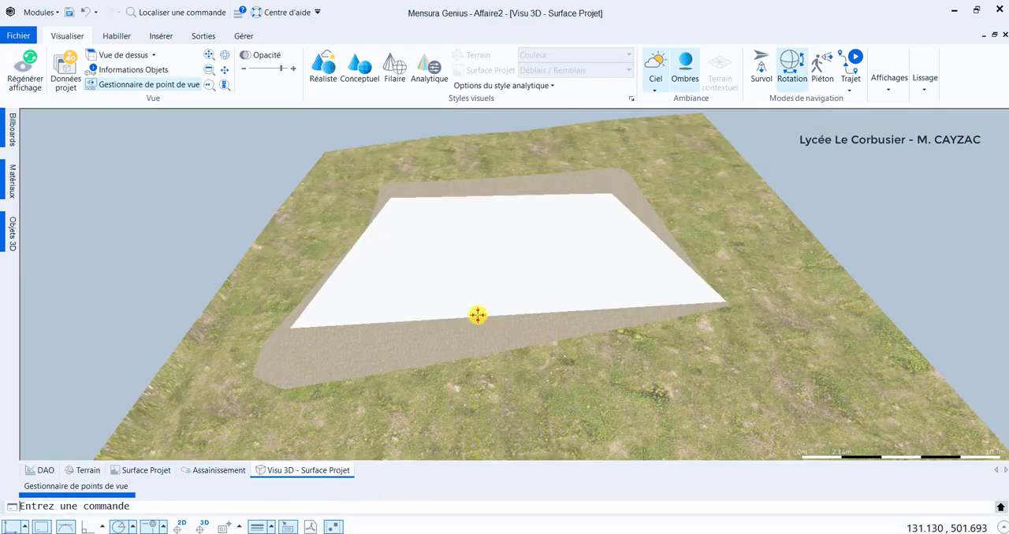
pyautogui.moveTo(477, 314); pyautogui.dragTo(429, 339)
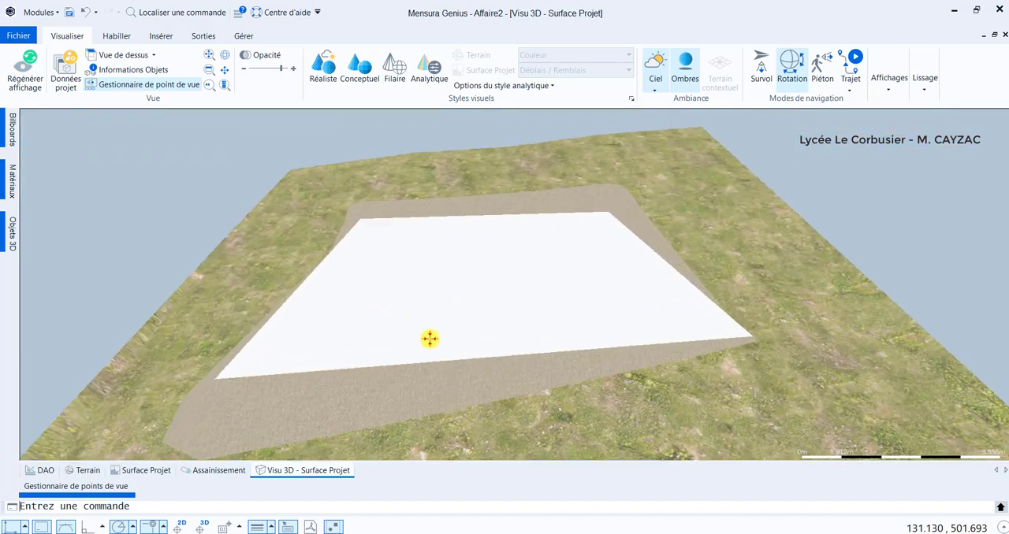
# Start a circular sewer network in the Assainissement view with a Regard de Visite, cover Regard Ø600 D400, 2.00 m deep, just north of the platform.
pyautogui.click(196, 471)
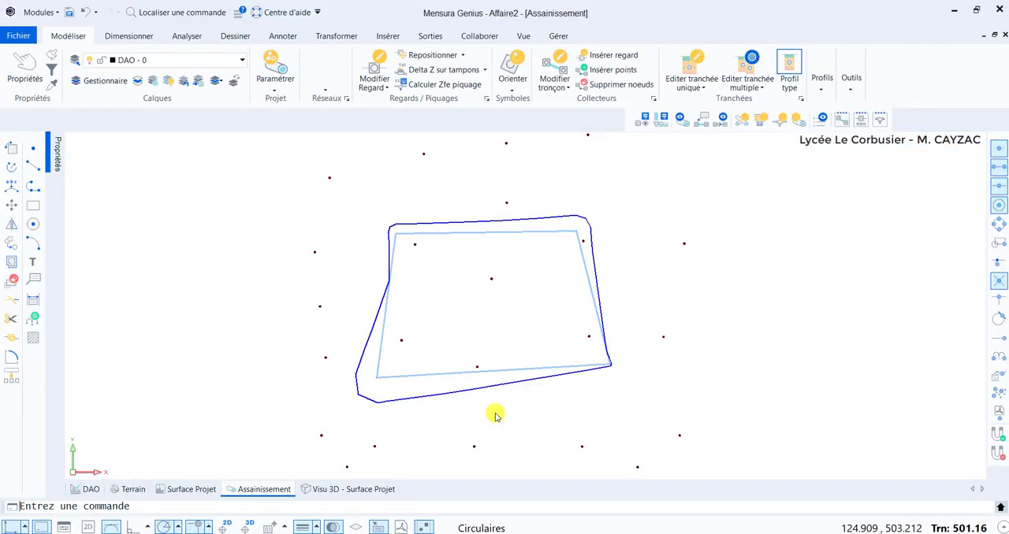
pyautogui.click(325, 69)
pyautogui.click(357, 132)
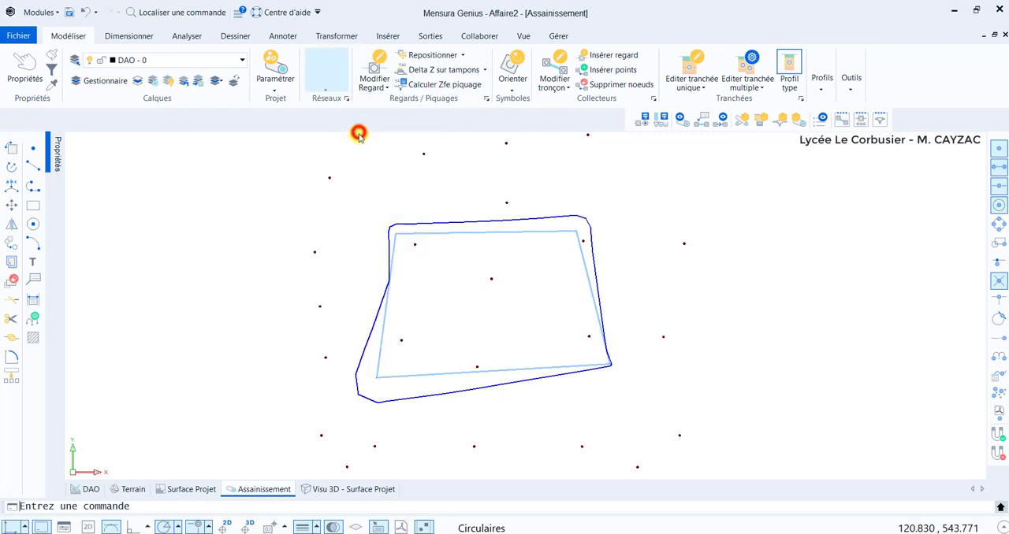
pyautogui.click(468, 202)
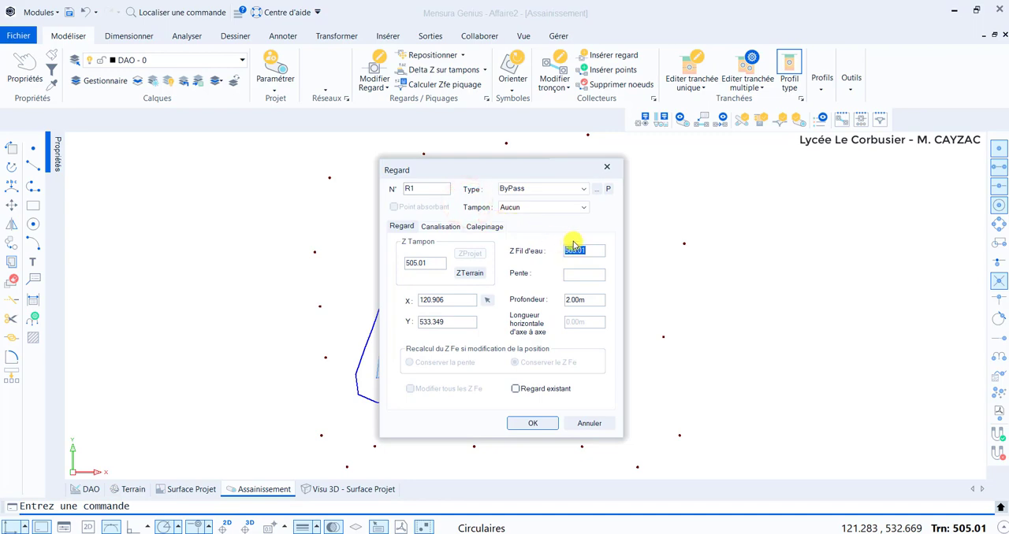
pyautogui.click(584, 188)
pyautogui.scroll(2, 547, 200)
pyautogui.click(549, 198)
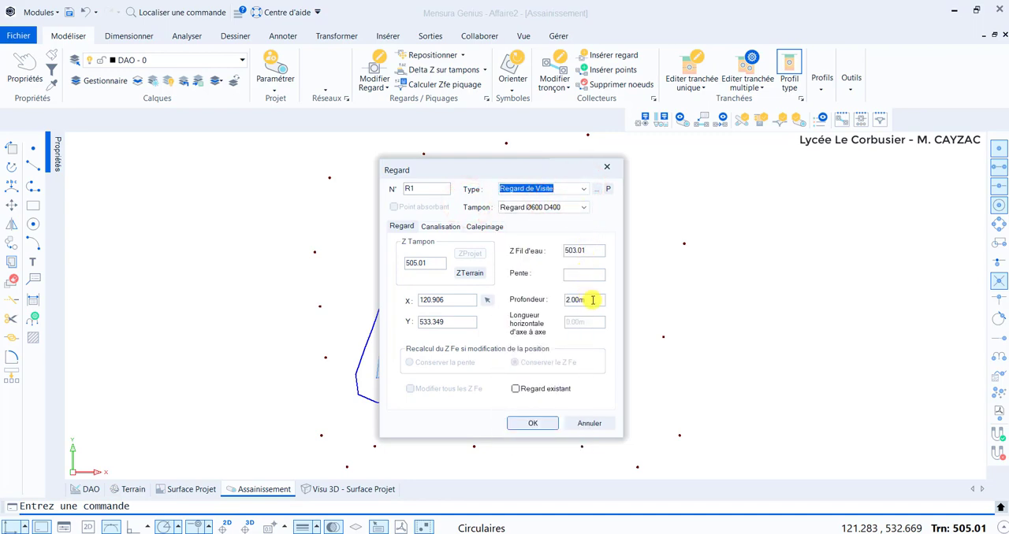
pyautogui.click(536, 423)
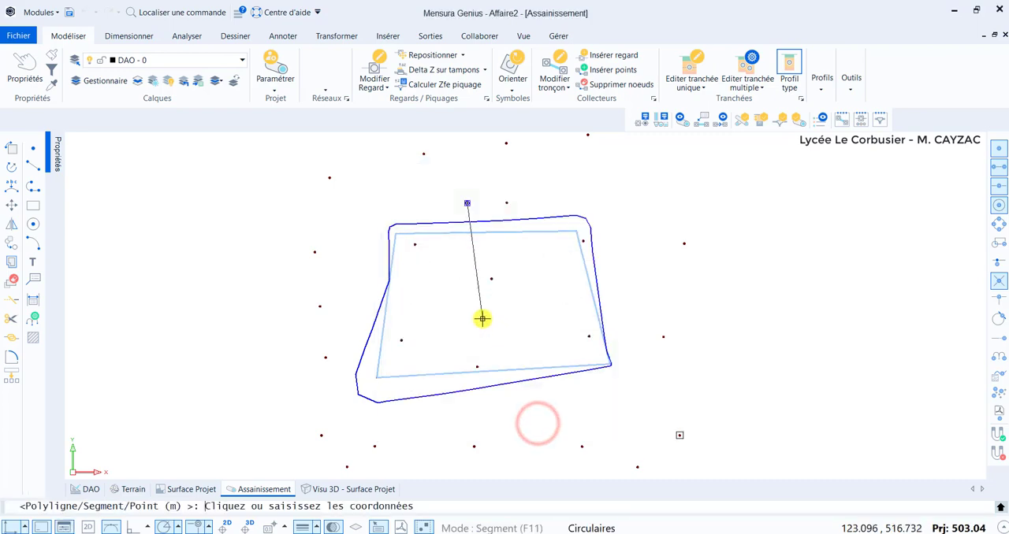
# Place a second Regard de Visite near the middle of the platform, about 13.7 m from the first, with a depth of 1.00 m.
pyautogui.scroll(4, 479, 299)
pyautogui.scroll(-2, 465, 315)
pyautogui.moveTo(449, 339); pyautogui.dragTo(418, 409, button='middle')
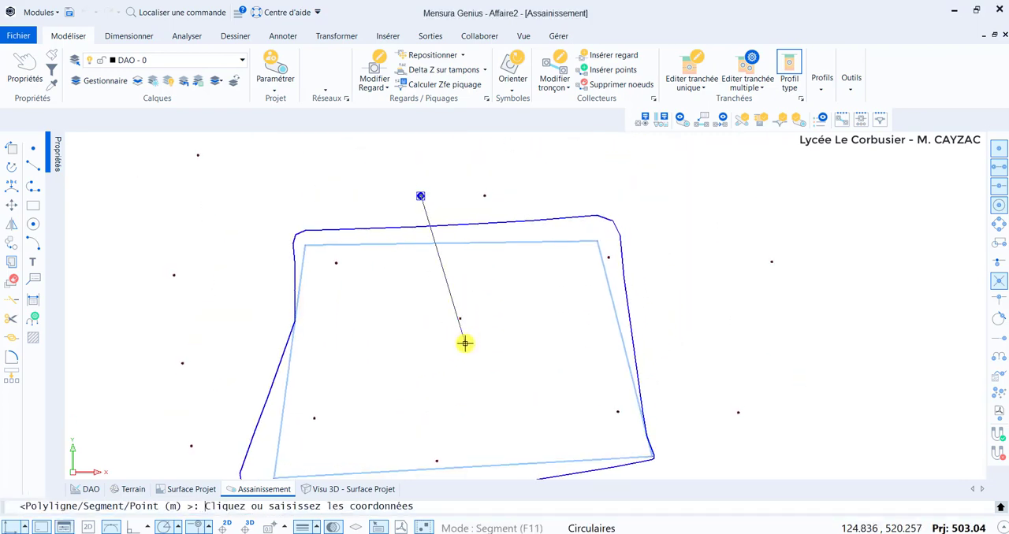
pyautogui.click(465, 343)
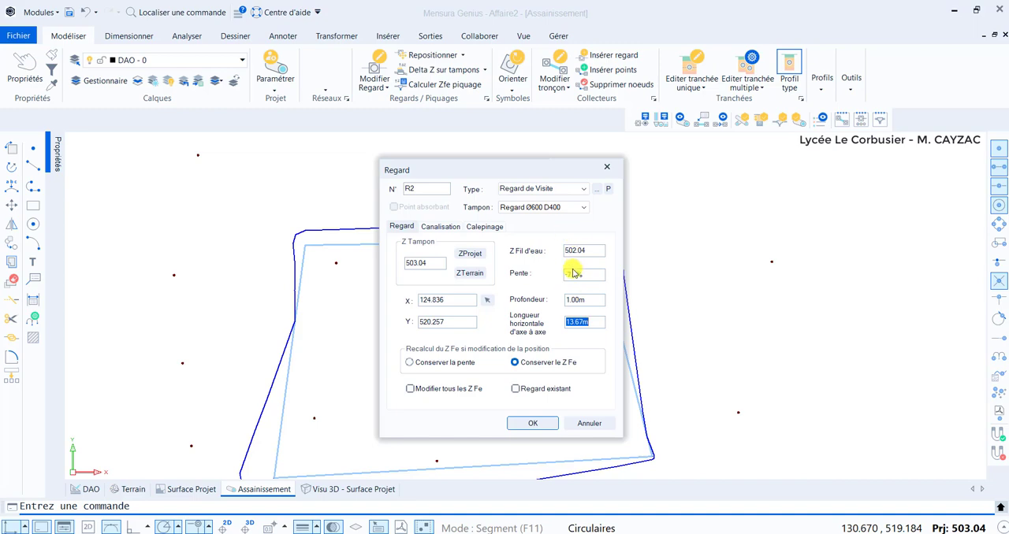
# Assign a PVC SN8 pipe with reference 250 to the section between the first two manholes, validate it and continue the network.
pyautogui.click(441, 227)
pyautogui.click(496, 263)
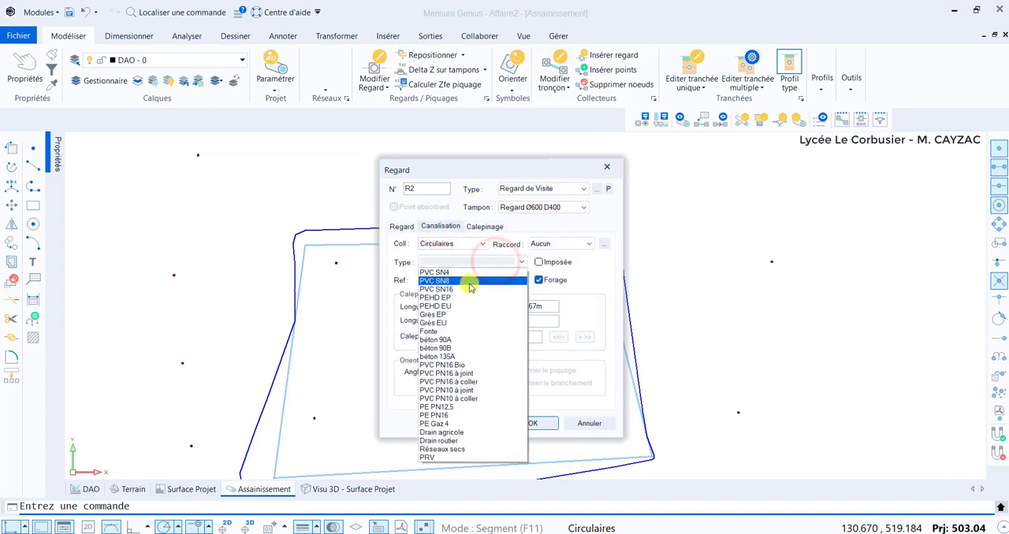
pyautogui.click(470, 283)
pyautogui.click(504, 263)
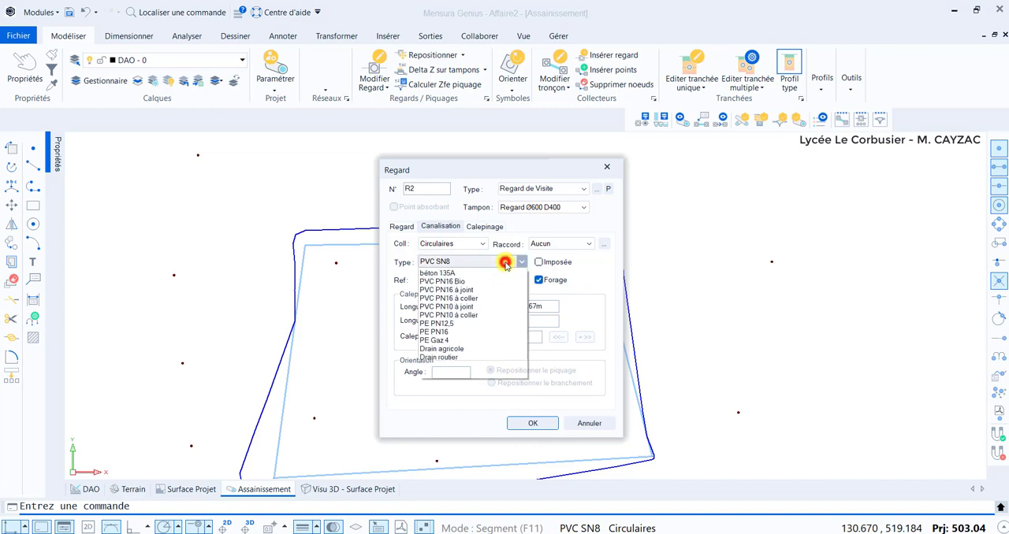
pyautogui.click(475, 260)
pyautogui.click(468, 280)
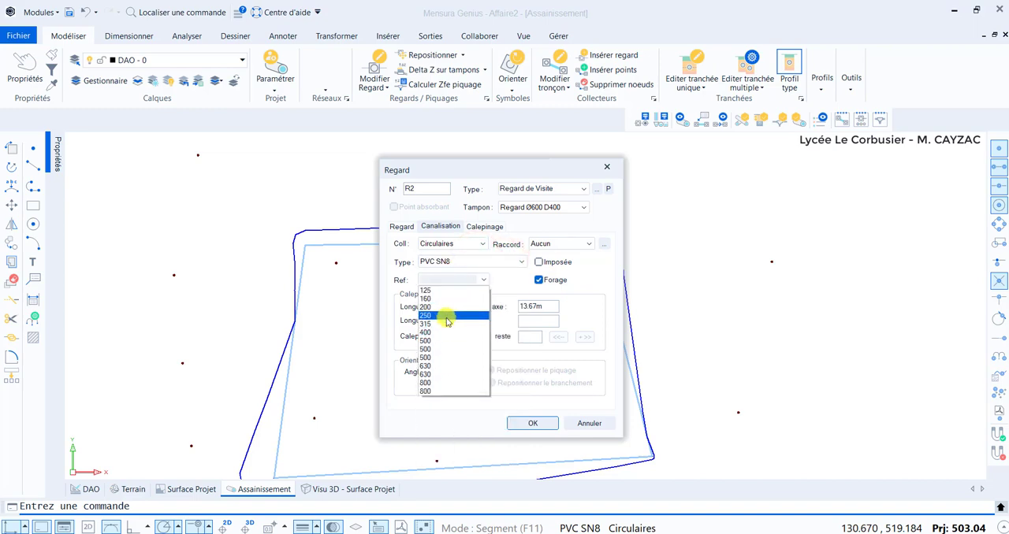
pyautogui.click(446, 316)
pyautogui.click(533, 423)
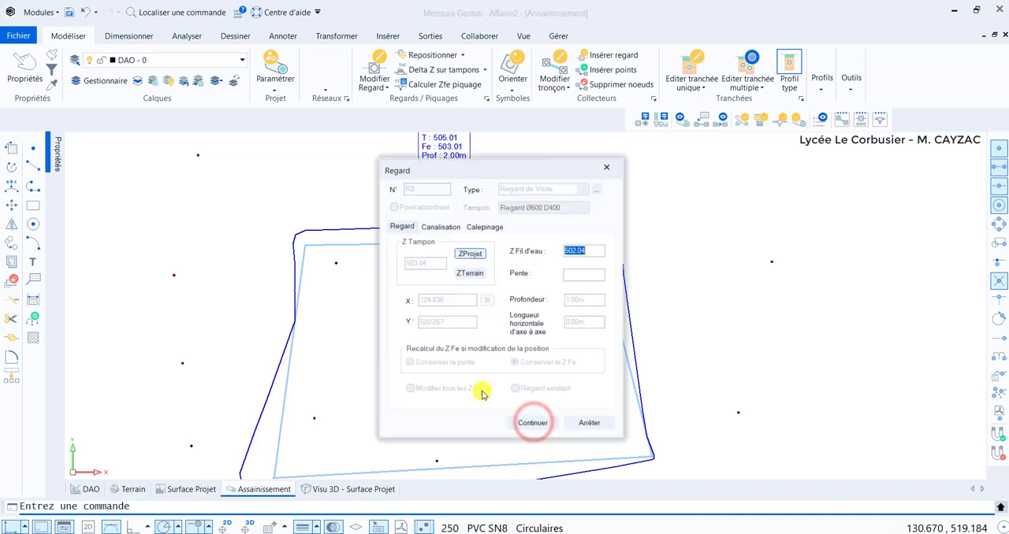
pyautogui.click(539, 424)
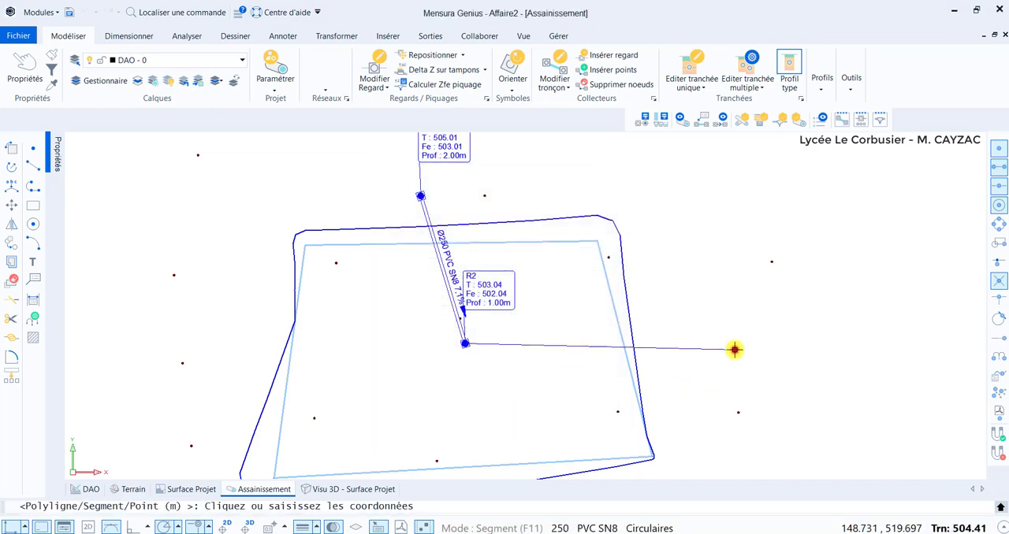
# Place a third Regard de Visite east of the platform, about 24 m from the second, keeping the invert level at 502.04, and end the network.
pyautogui.click(734, 349)
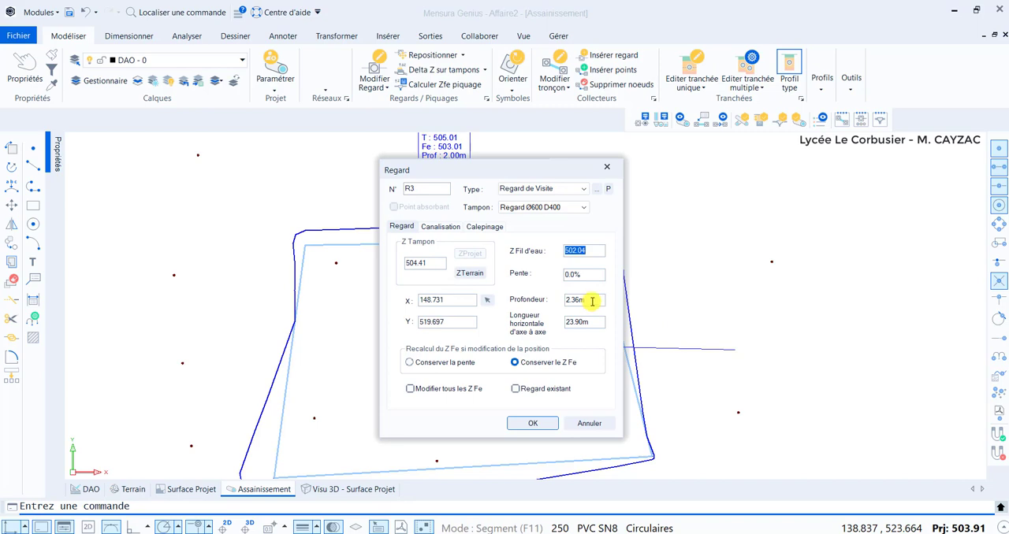
pyautogui.click(534, 425)
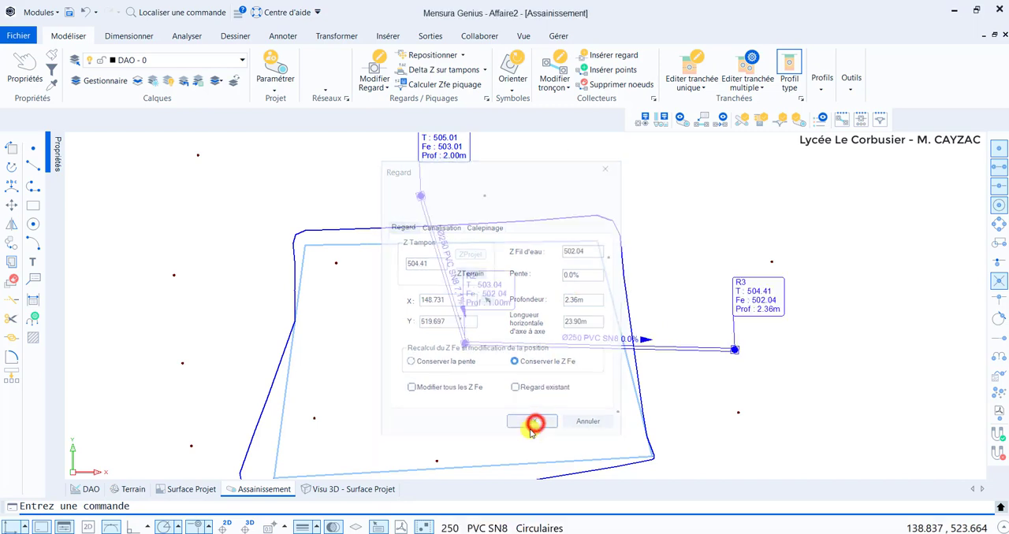
pyautogui.click(591, 426)
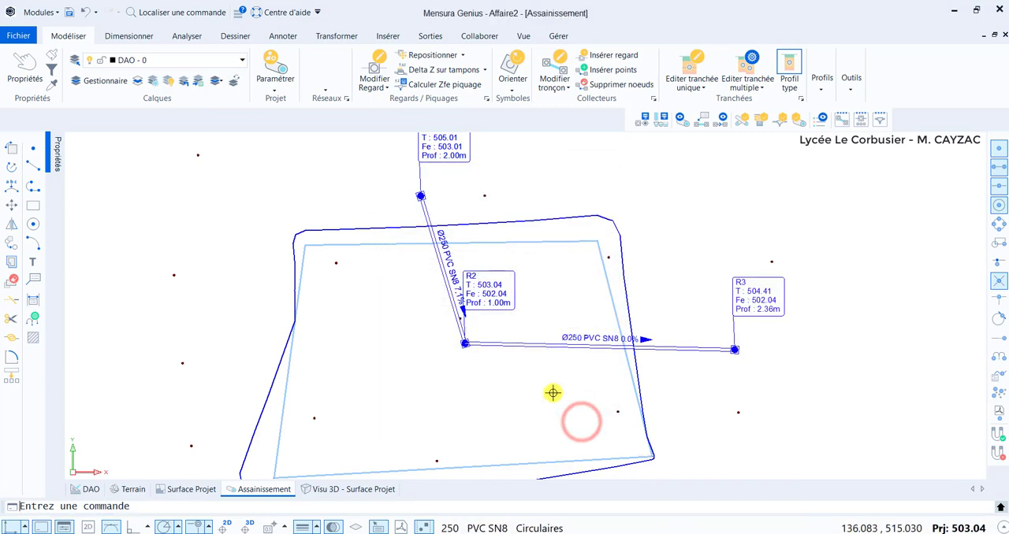
# Include the EP network of Assainissement in the project data shown in the 3D visualization.
pyautogui.click(328, 488)
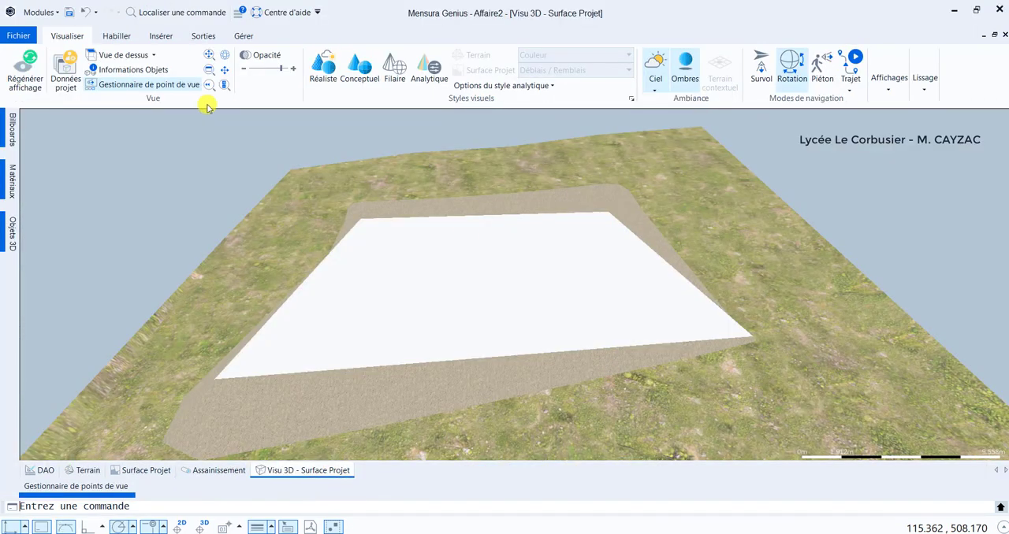
pyautogui.click(66, 72)
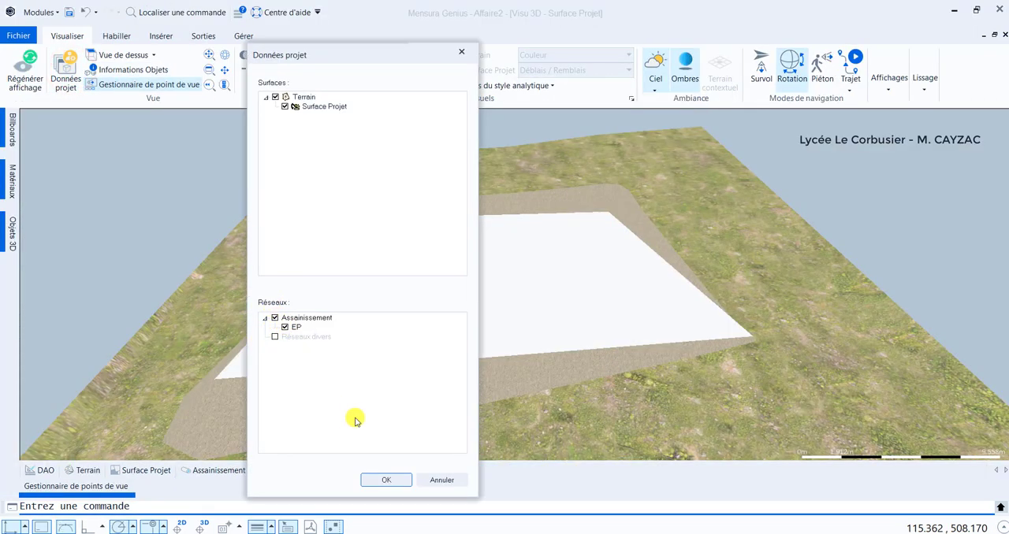
pyautogui.click(387, 480)
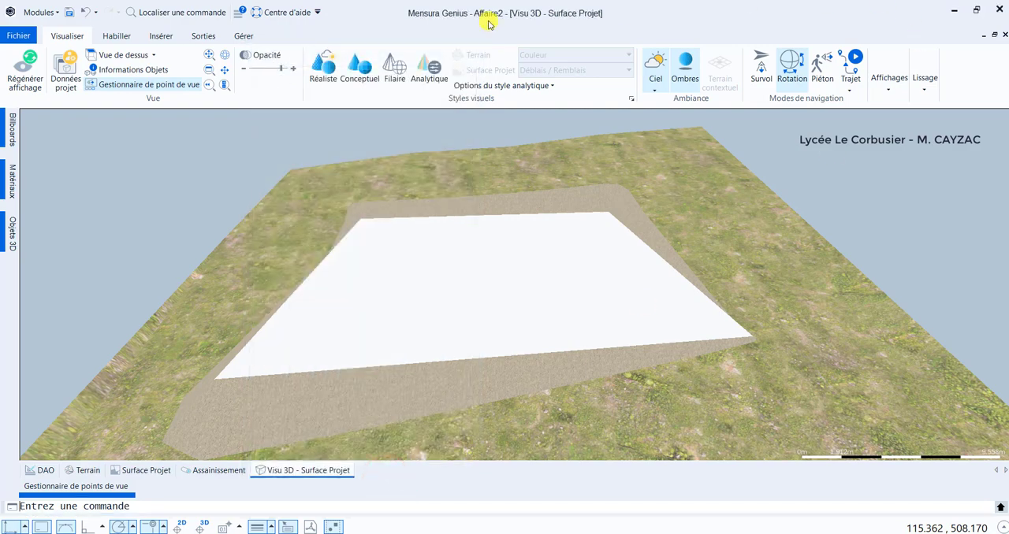
# Lower the surface opacity in the 3D visualization to reveal the buried pipes and manholes, and inspect them up close.
pyautogui.moveTo(283, 70); pyautogui.dragTo(275, 70)
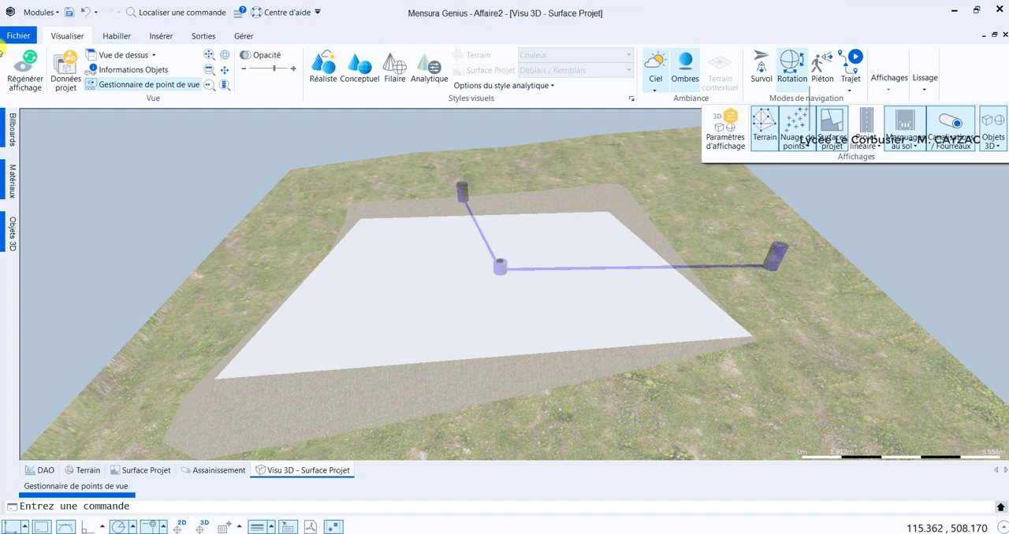
pyautogui.click(274, 71)
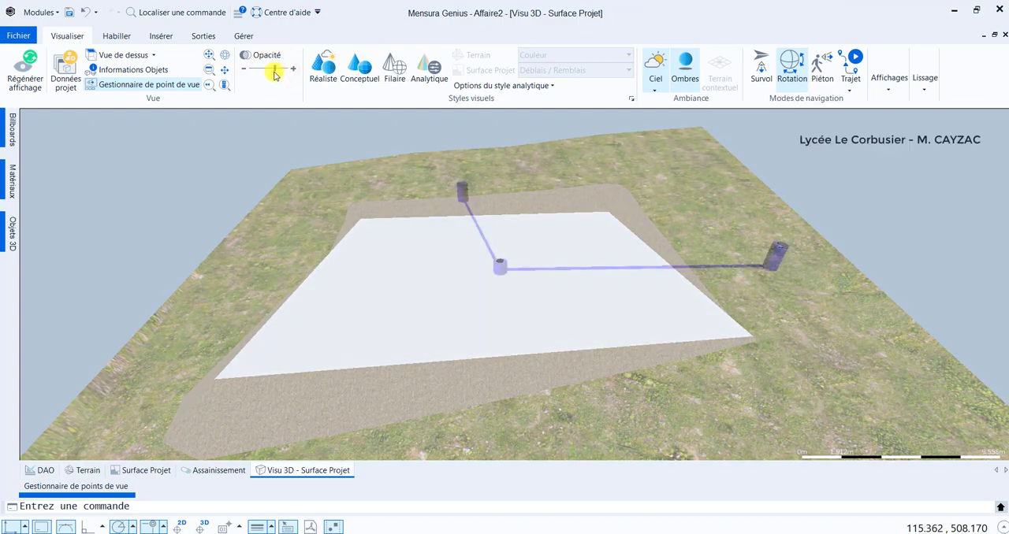
pyautogui.moveTo(536, 256); pyautogui.dragTo(477, 265, button='middle')
pyautogui.scroll(5, 478, 265)
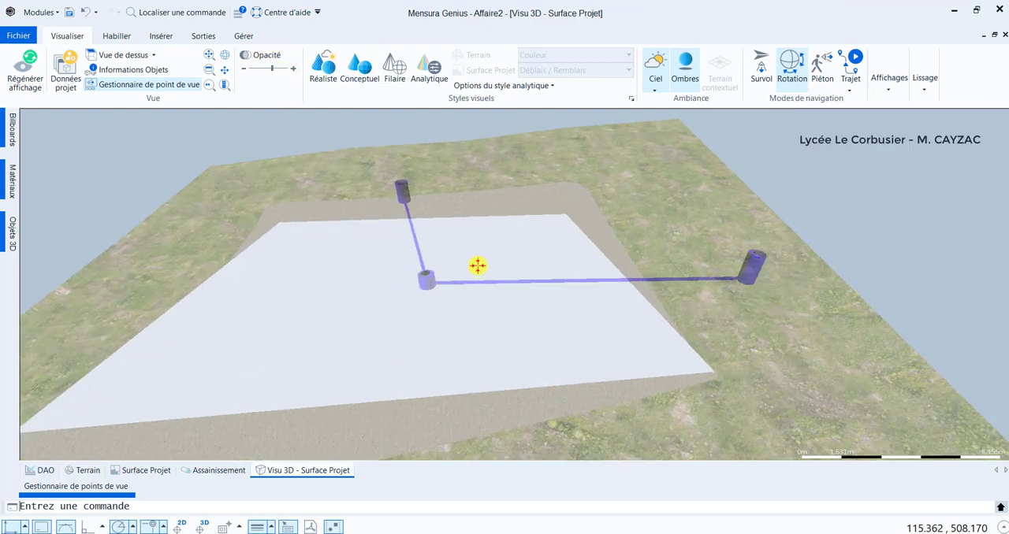
# Return to the Assainissement plan and generate a simple long profile of the sewer network from manhole R1 to R3.
pyautogui.moveTo(336, 286); pyautogui.dragTo(394, 303)
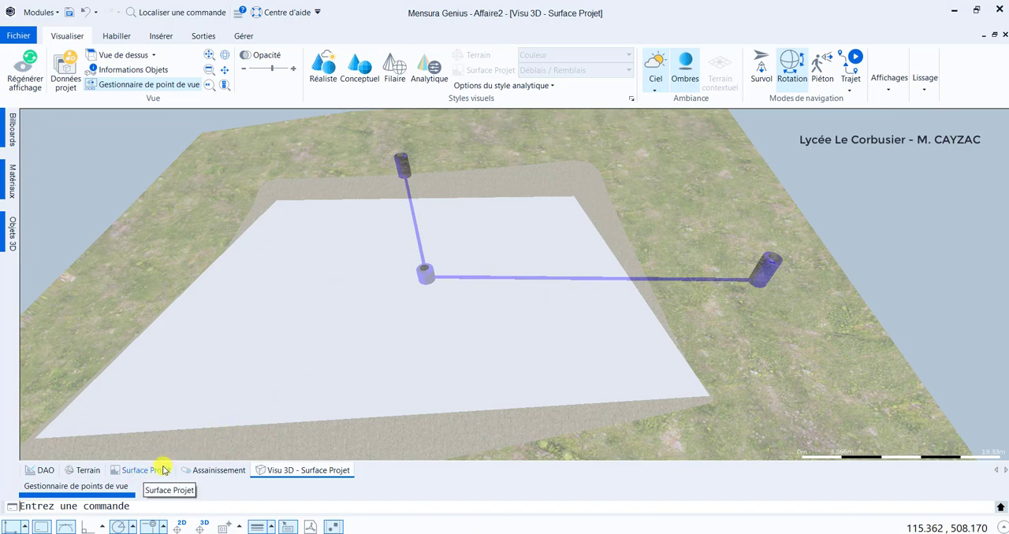
pyautogui.click(202, 470)
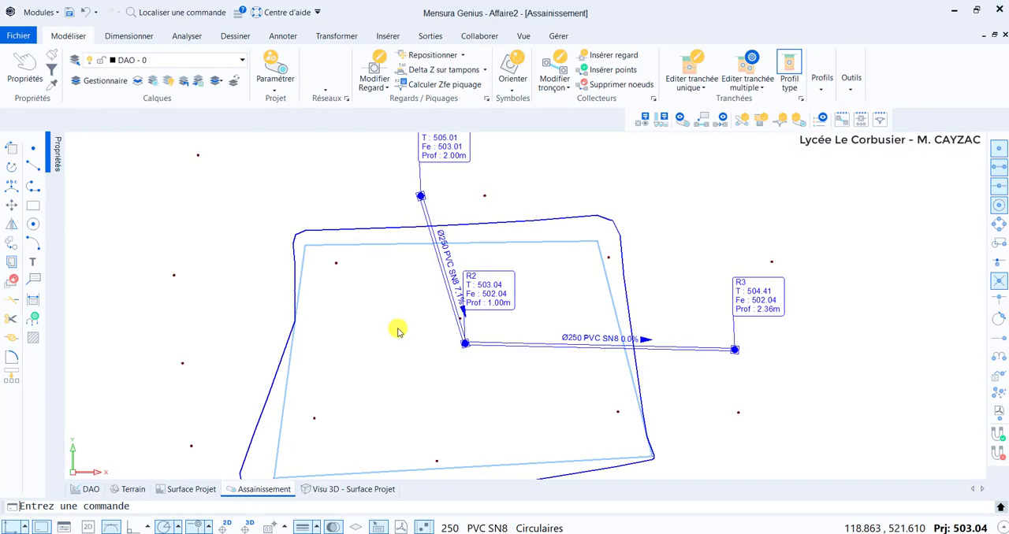
pyautogui.click(820, 79)
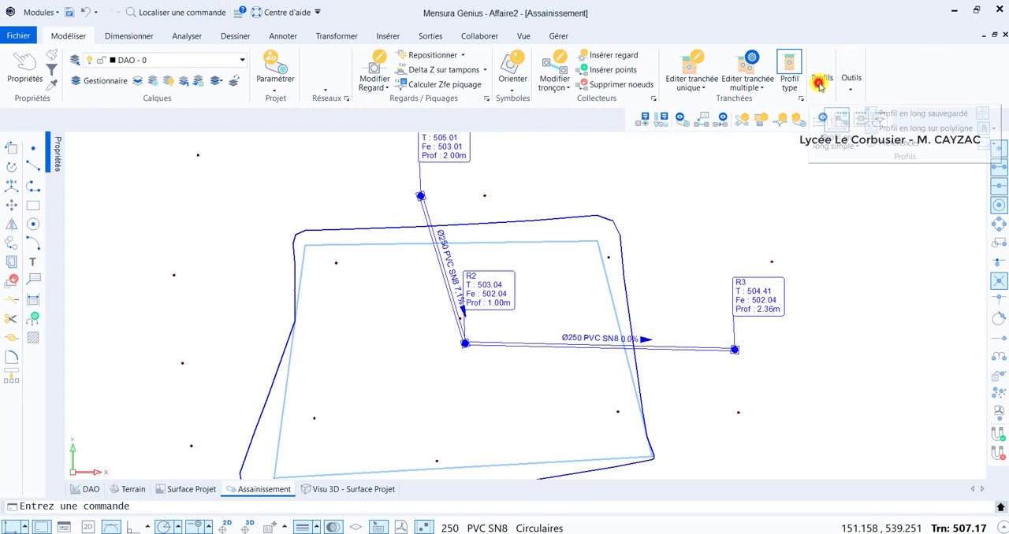
pyautogui.click(827, 118)
pyautogui.click(419, 194)
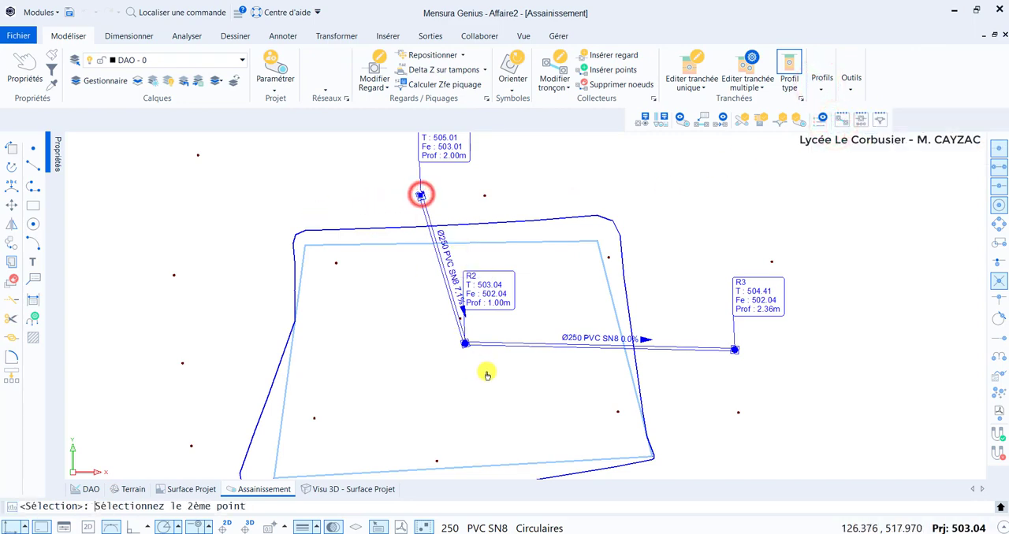
pyautogui.click(725, 353)
pyautogui.rightClick(671, 267)
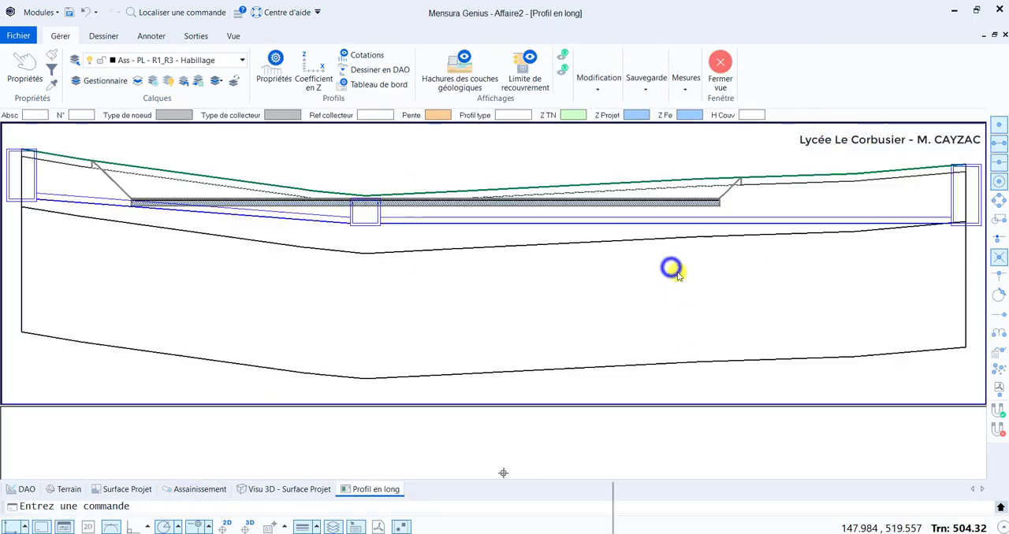
# Display the Cotations annotation table beneath the R1–R3 long profile.
pyautogui.moveTo(370, 251); pyautogui.dragTo(489, 268, button='middle')
pyautogui.scroll(-2, 433, 171)
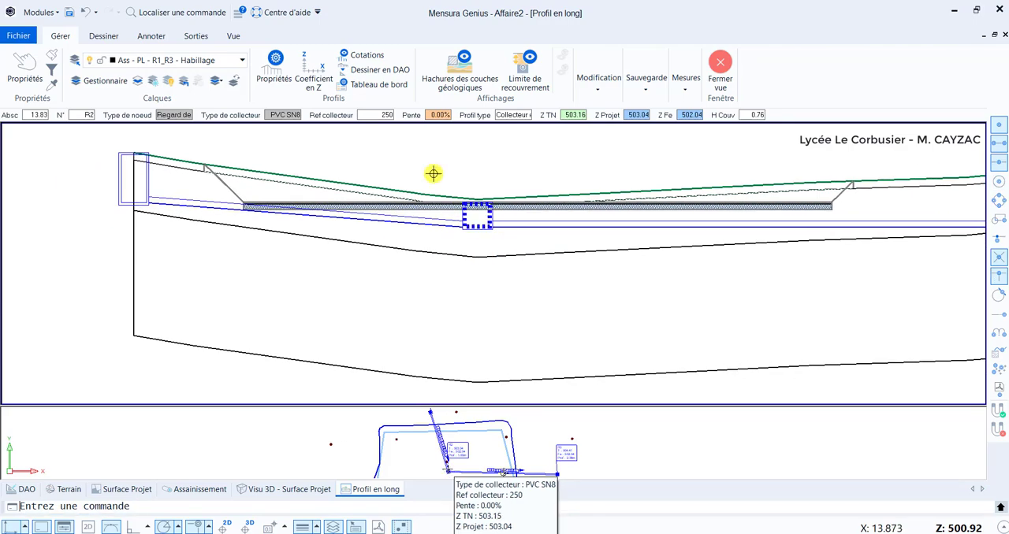
pyautogui.click(364, 54)
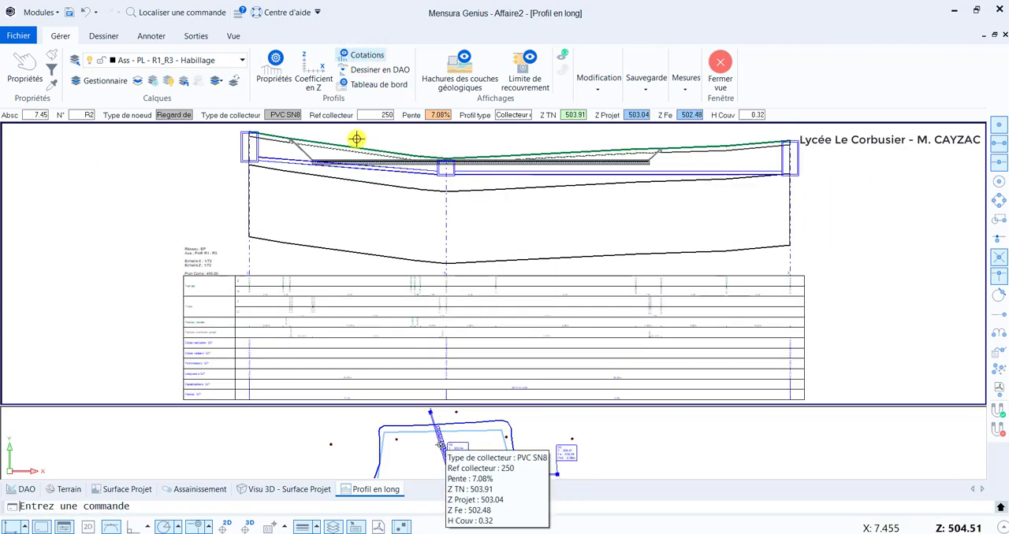
# Examine the pipes and manholes on the long profile, and the levels, depths, lengths and slopes in its annotation table.
pyautogui.scroll(5, 374, 164)
pyautogui.moveTo(188, 222); pyautogui.dragTo(304, 286, button='middle')
pyautogui.scroll(-1, 304, 286)
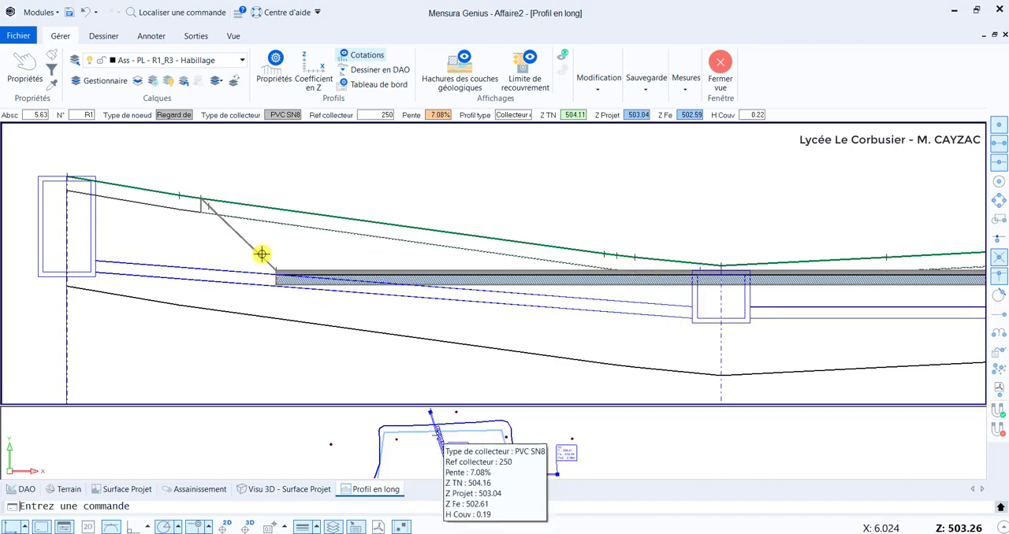
pyautogui.scroll(-5, 525, 276)
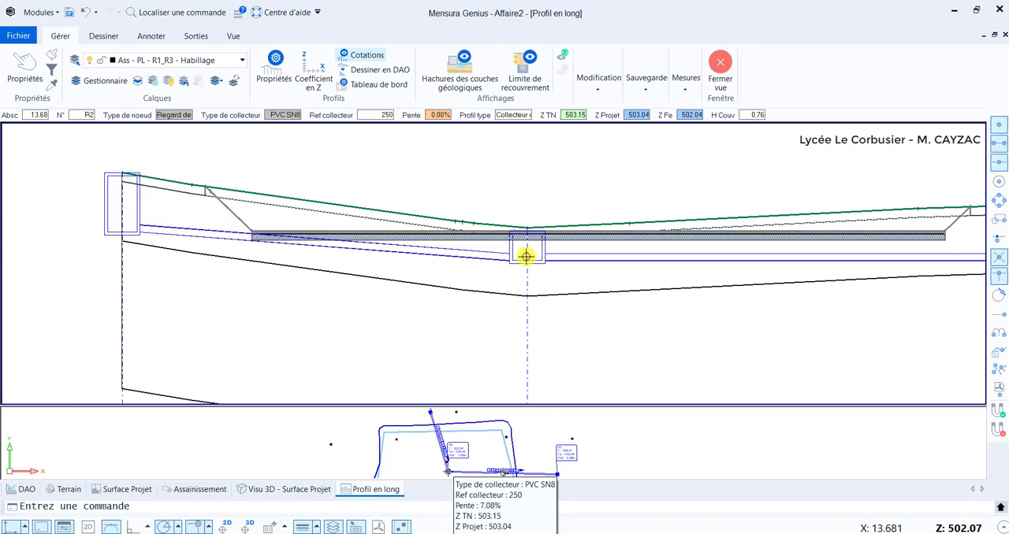
pyautogui.scroll(1, 583, 223)
pyautogui.scroll(1, 402, 223)
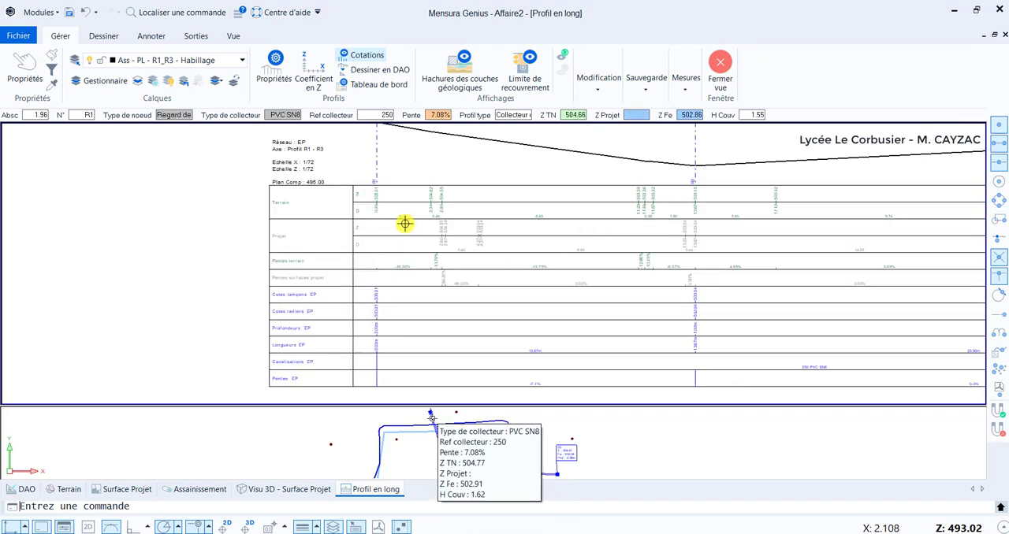
pyautogui.scroll(1, 364, 185)
pyautogui.scroll(1, 333, 260)
pyautogui.scroll(2, 333, 259)
pyautogui.scroll(-1, 672, 261)
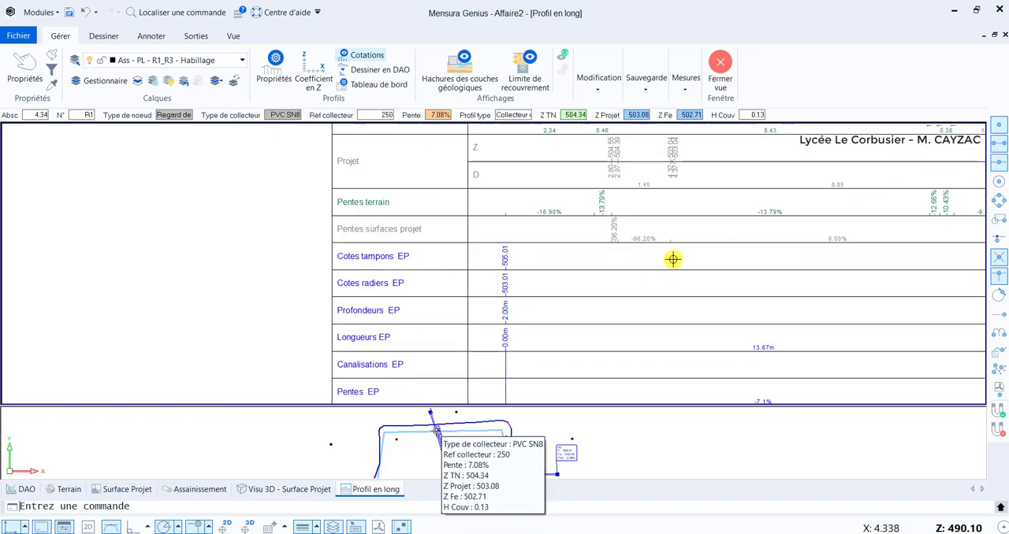
pyautogui.moveTo(710, 222); pyautogui.dragTo(600, 324, button='middle')
pyautogui.scroll(-1, 701, 260)
pyautogui.scroll(-1, 763, 235)
pyautogui.scroll(-1, 625, 212)
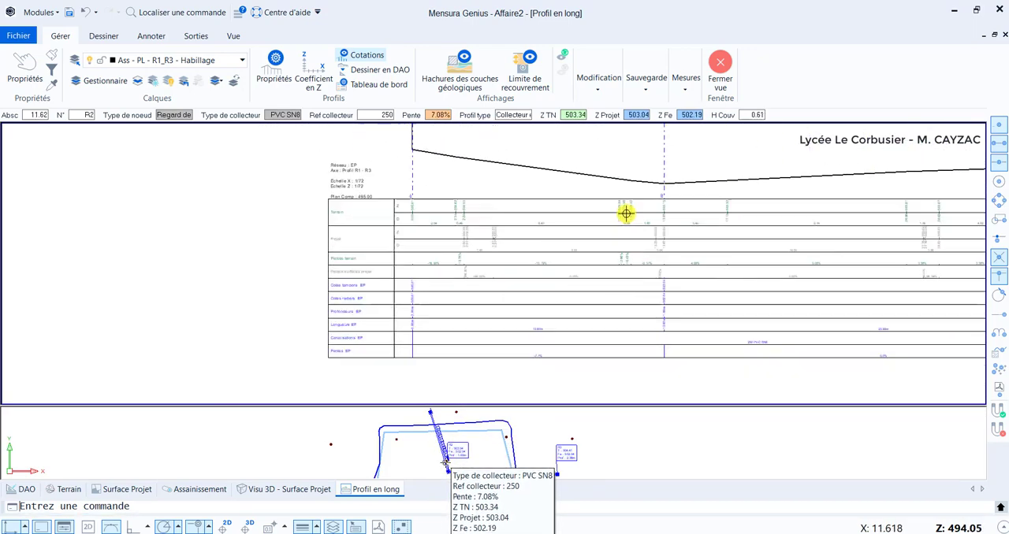
pyautogui.moveTo(668, 234); pyautogui.dragTo(585, 262, button='middle')
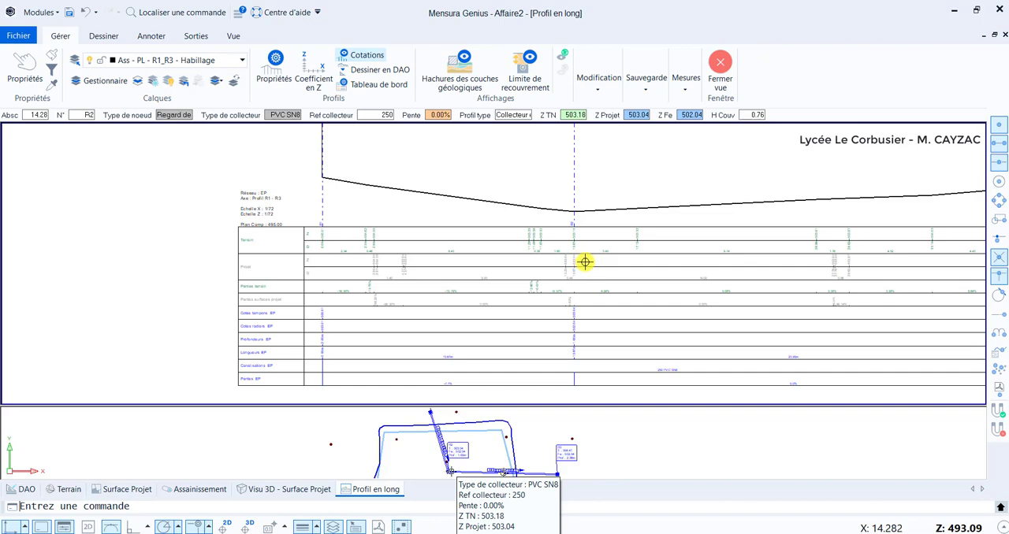